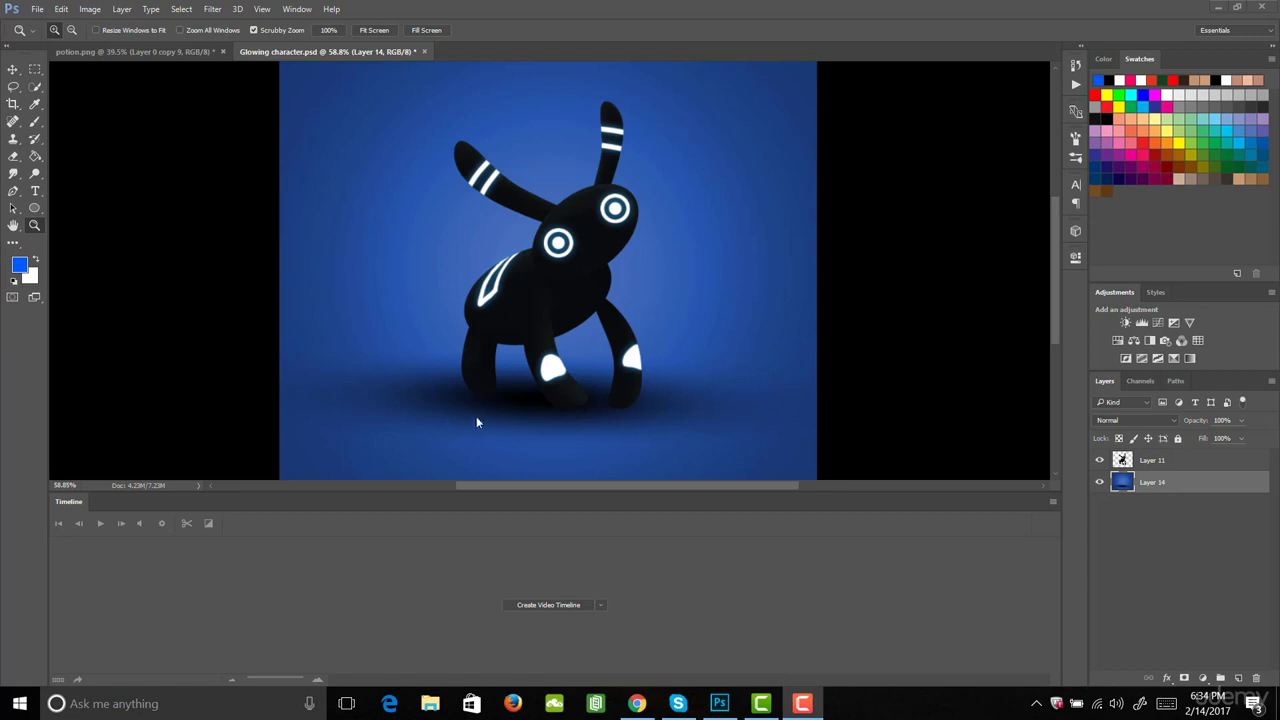
- Select Layer 11 and open the timeline type dropdown in the Timeline panel
left_click(1156, 460)
left_click(1156, 460)
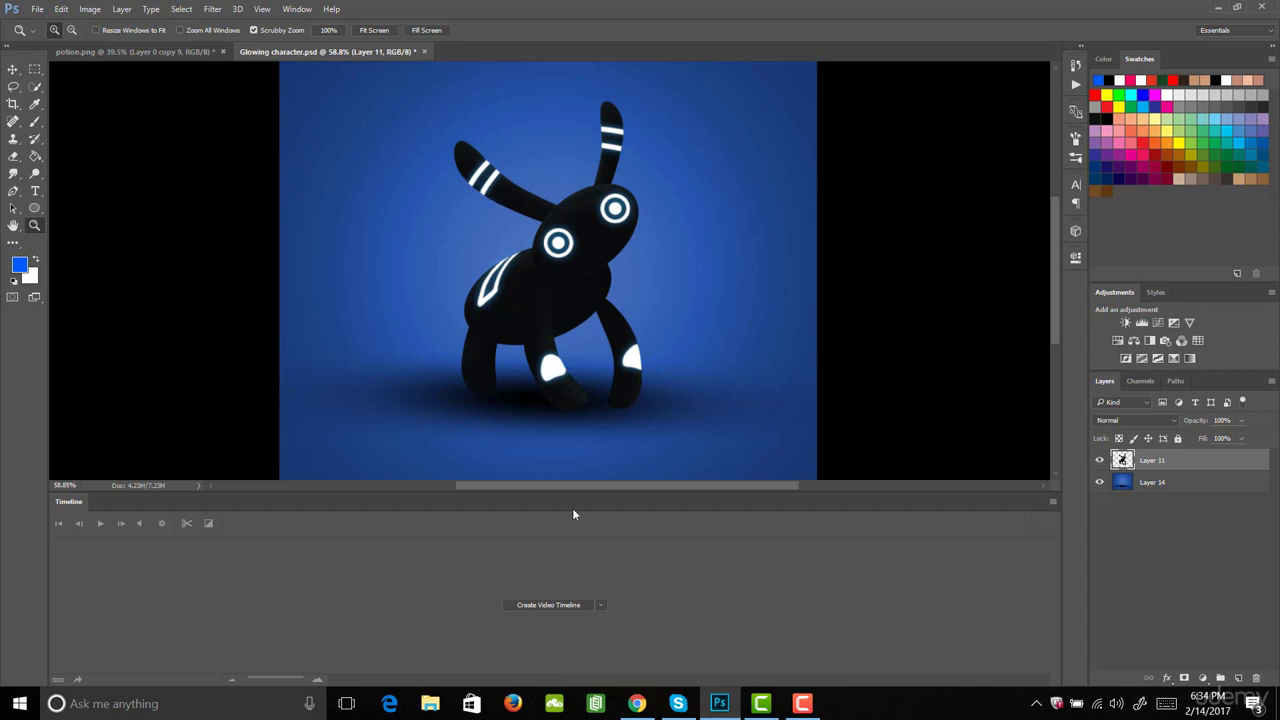
left_click(601, 605)
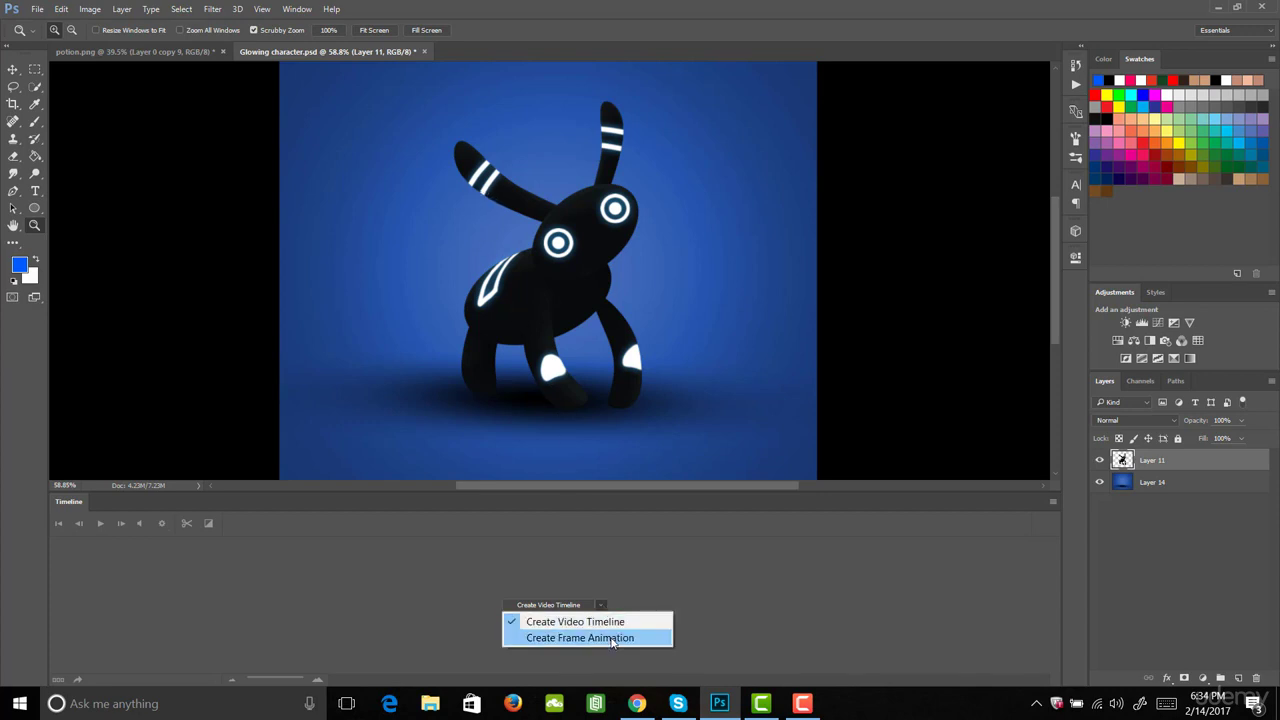
- Create a frame animation with its first frame, then duplicate Layer 11 with Ctrl+J
left_click(610, 636)
left_click(567, 605)
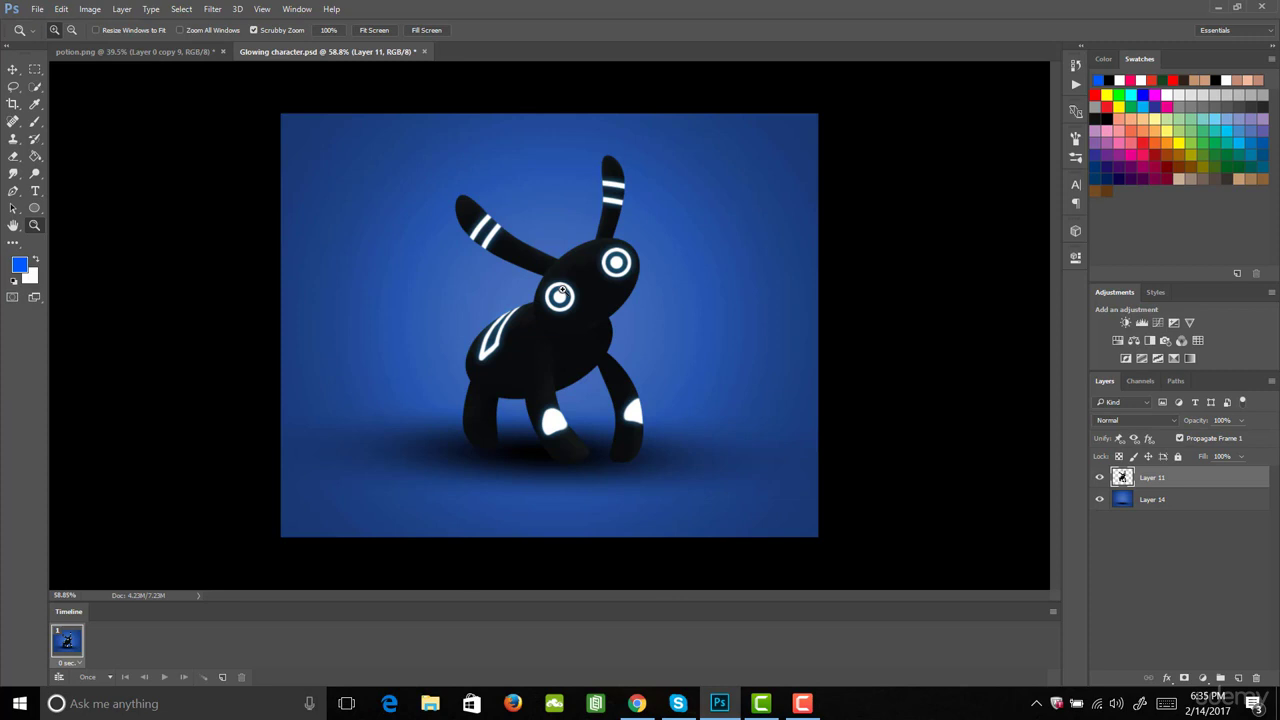
key("ctrl+j")
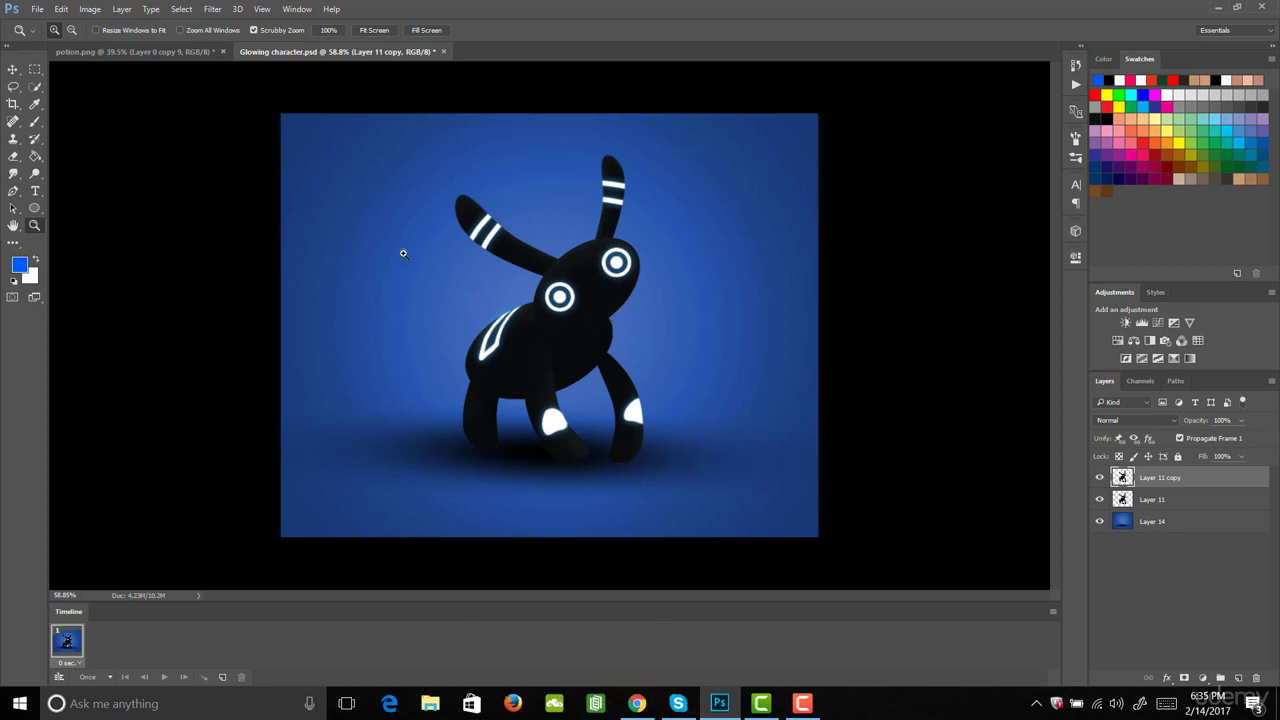
- Apply Edit > Puppet Warp to Layer 11 copy
left_click(61, 10)
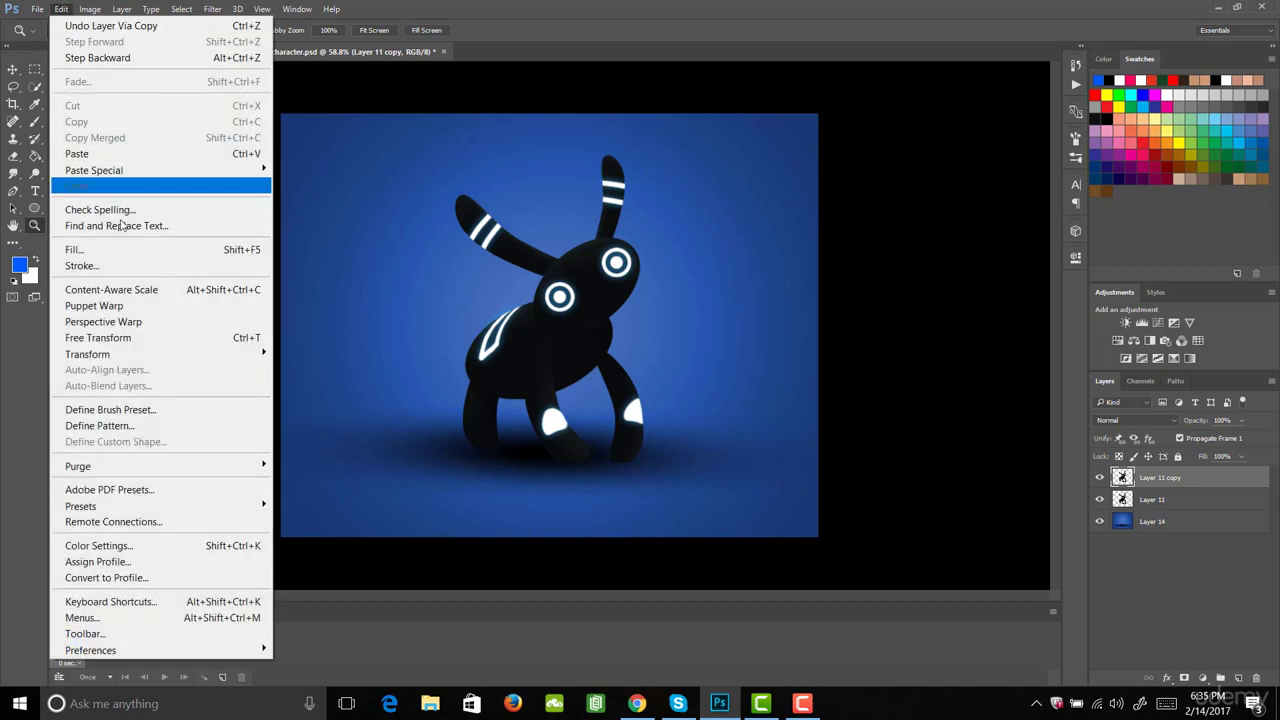
left_click(94, 306)
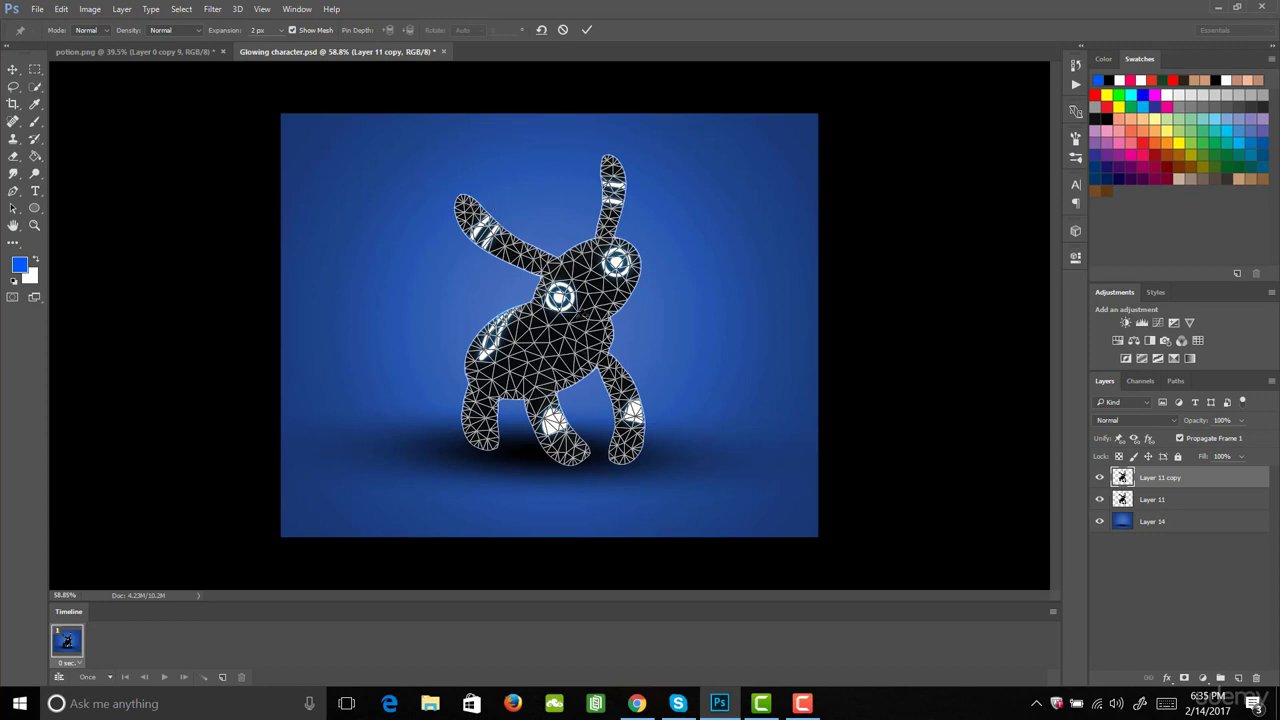
- Pin the character's ears, body and legs, and turn off Show Mesh
left_click(520, 244)
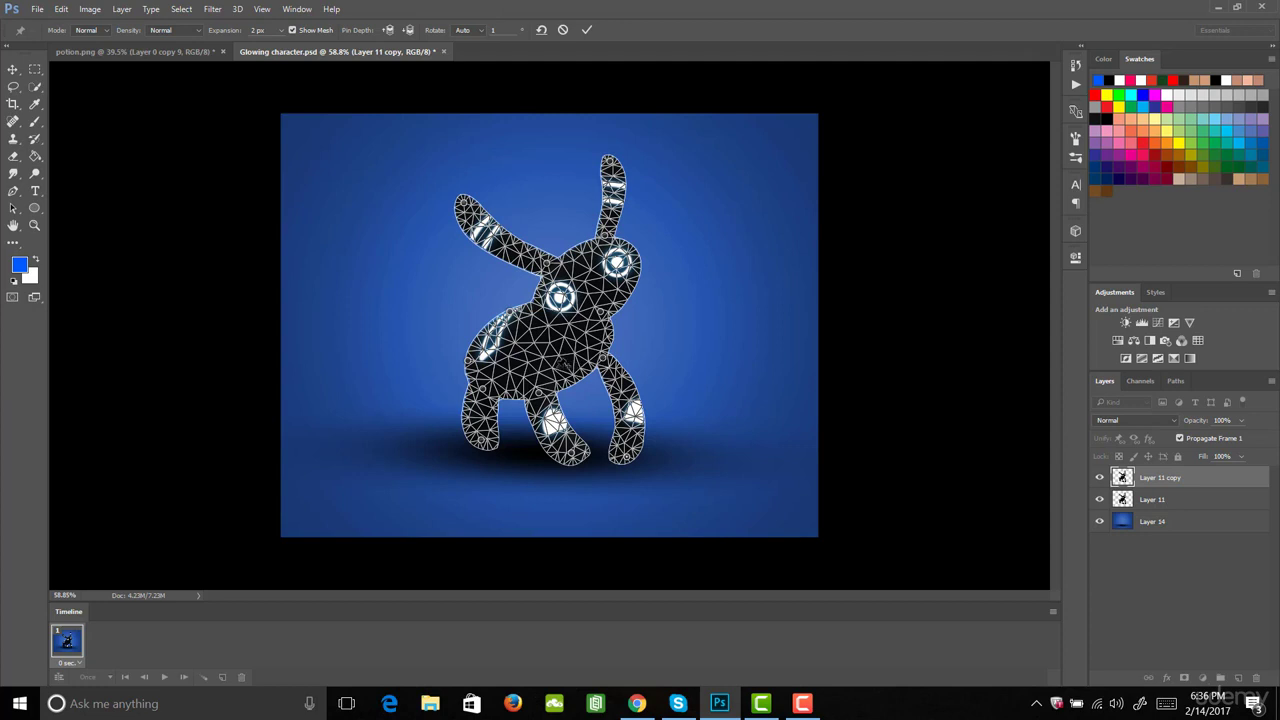
left_click(293, 30)
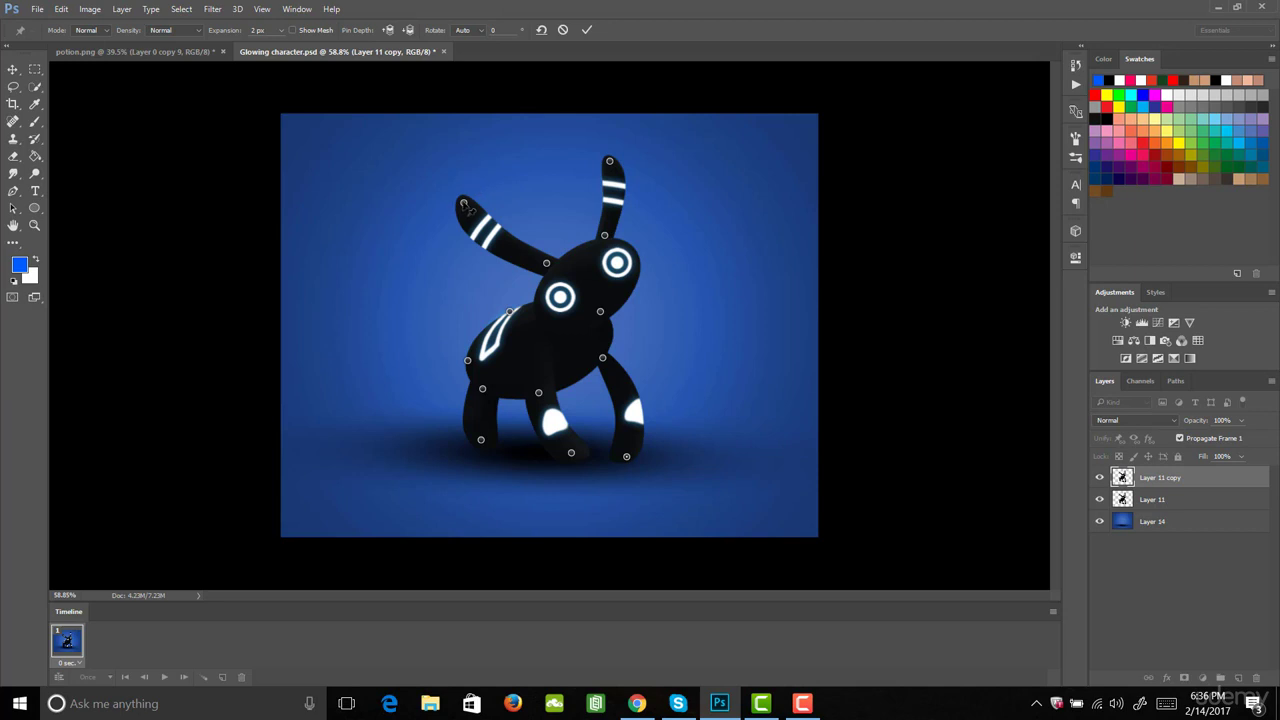
- Bend both ears by dragging their tip and base pins to the right and upward
left_click_drag(465, 205, 471, 195)
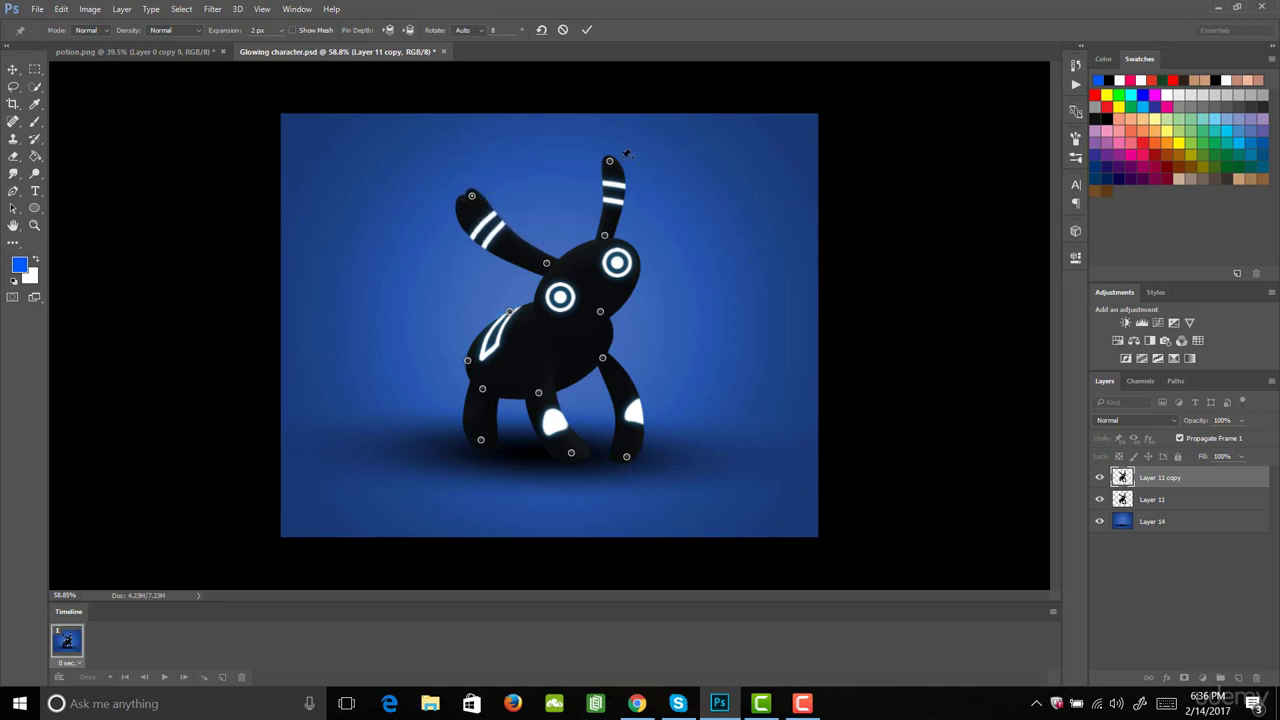
left_click_drag(609, 160, 619, 160)
left_click_drag(604, 236, 612, 238)
left_click_drag(547, 263, 552, 257)
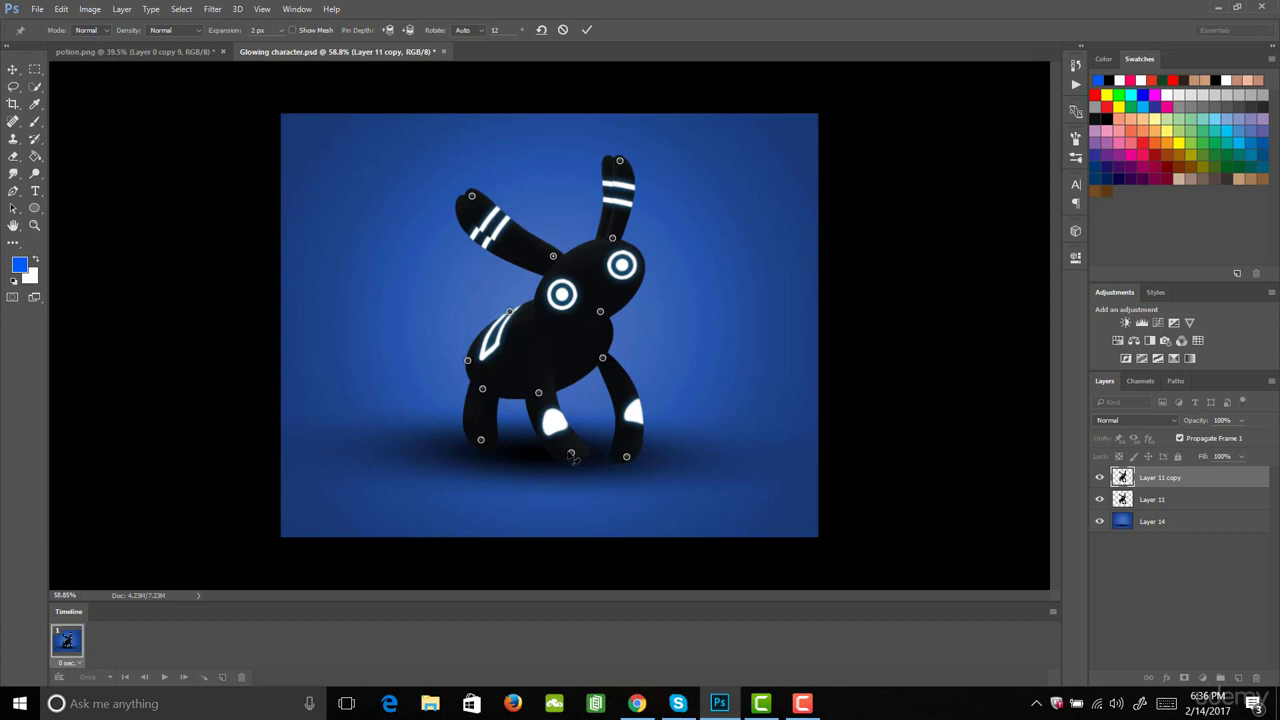
- Raise both feet slightly and commit the Puppet Warp
left_click_drag(575, 459, 577, 451)
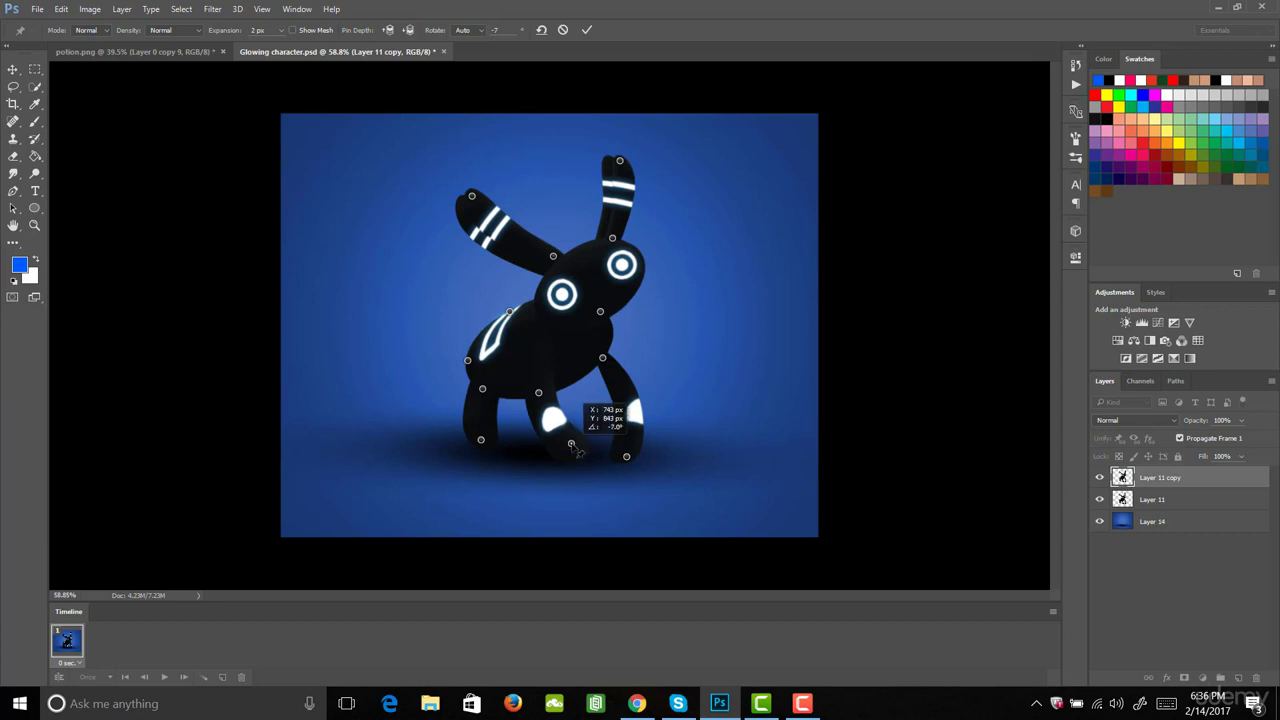
left_click_drag(481, 440, 482, 432)
left_click(626, 457)
left_click_drag(629, 462, 628, 449)
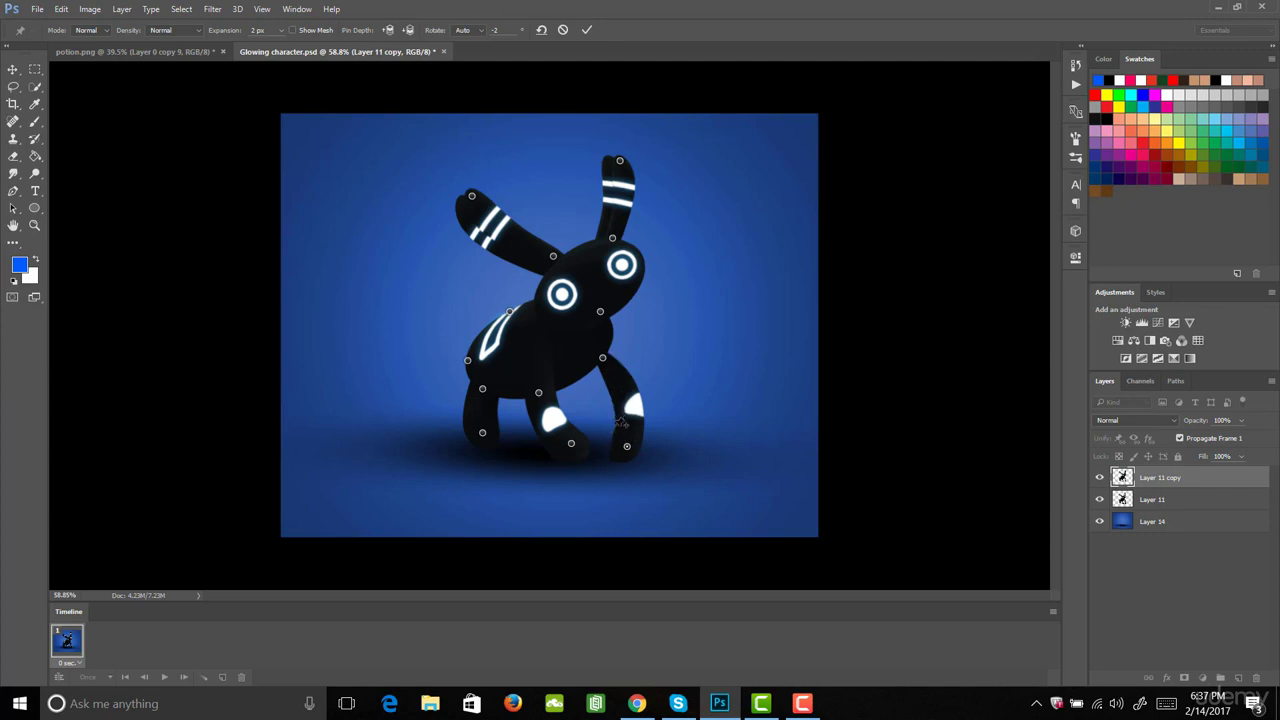
key("Return")
key("z")
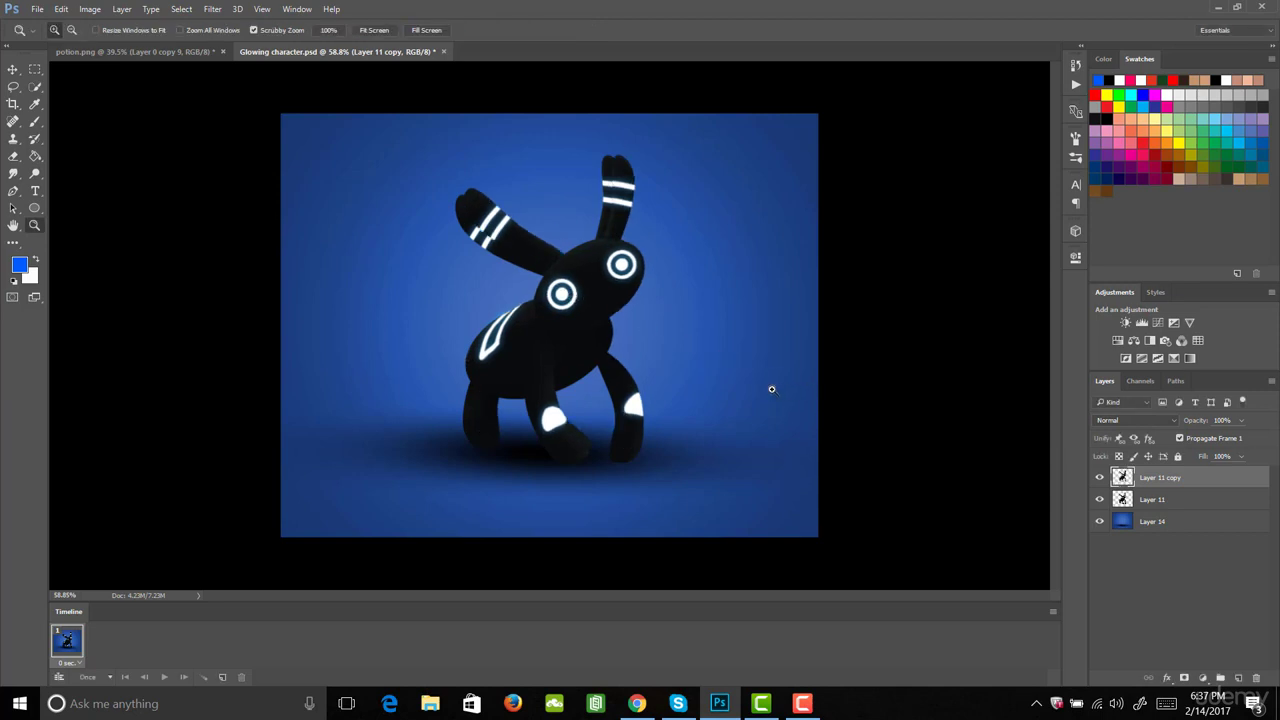
key("v")
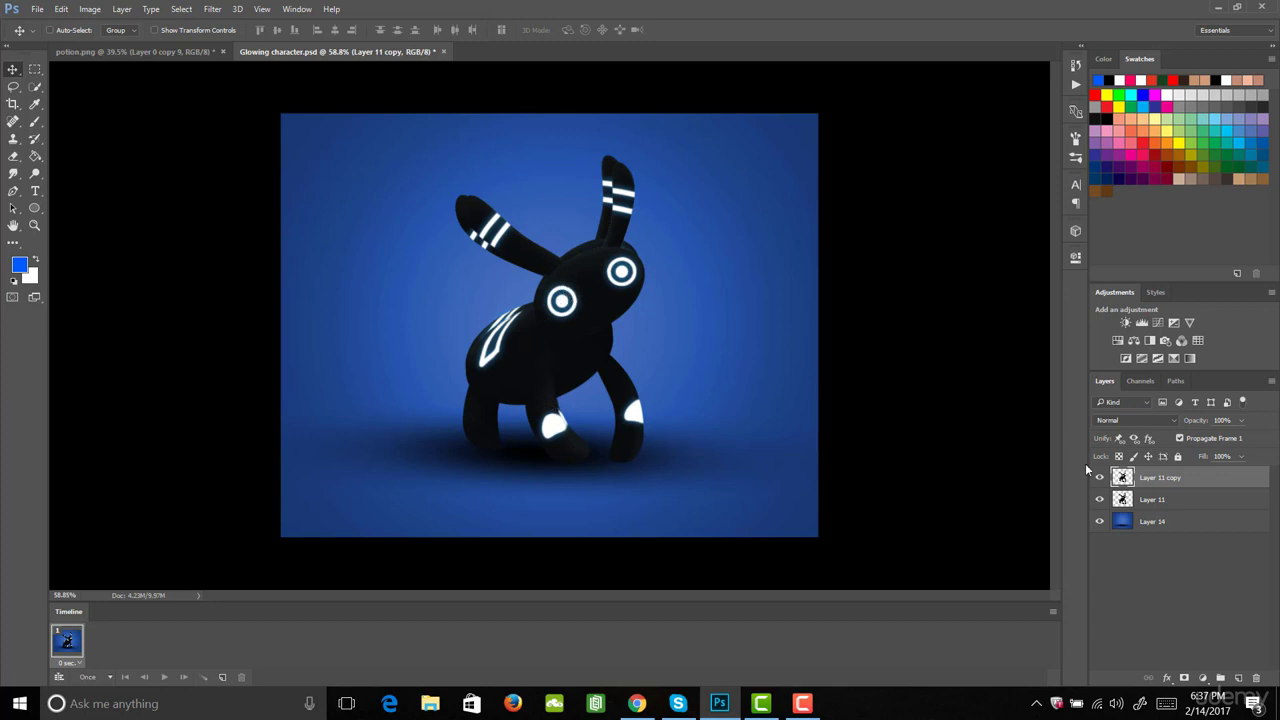
- Duplicate Layer 11 as copy 2 at the top, set layer visibility, then duplicate it as copy 3
left_click(1155, 503)
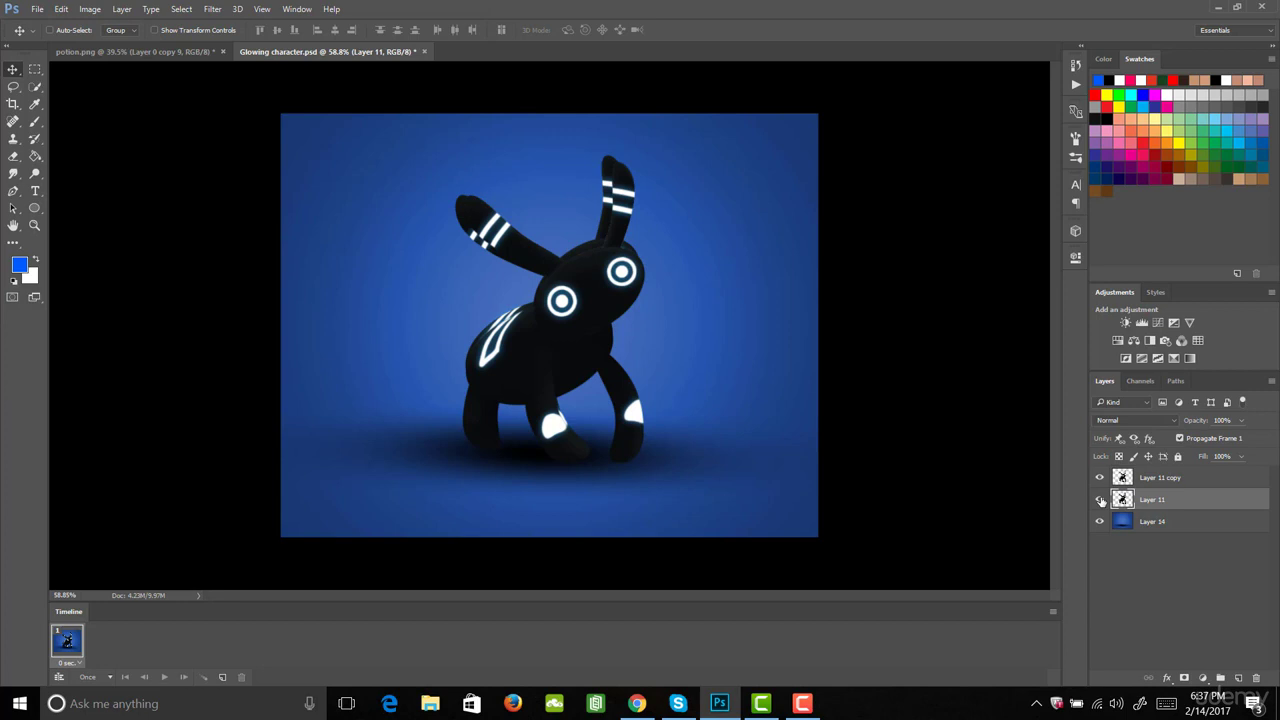
key("ctrl+j")
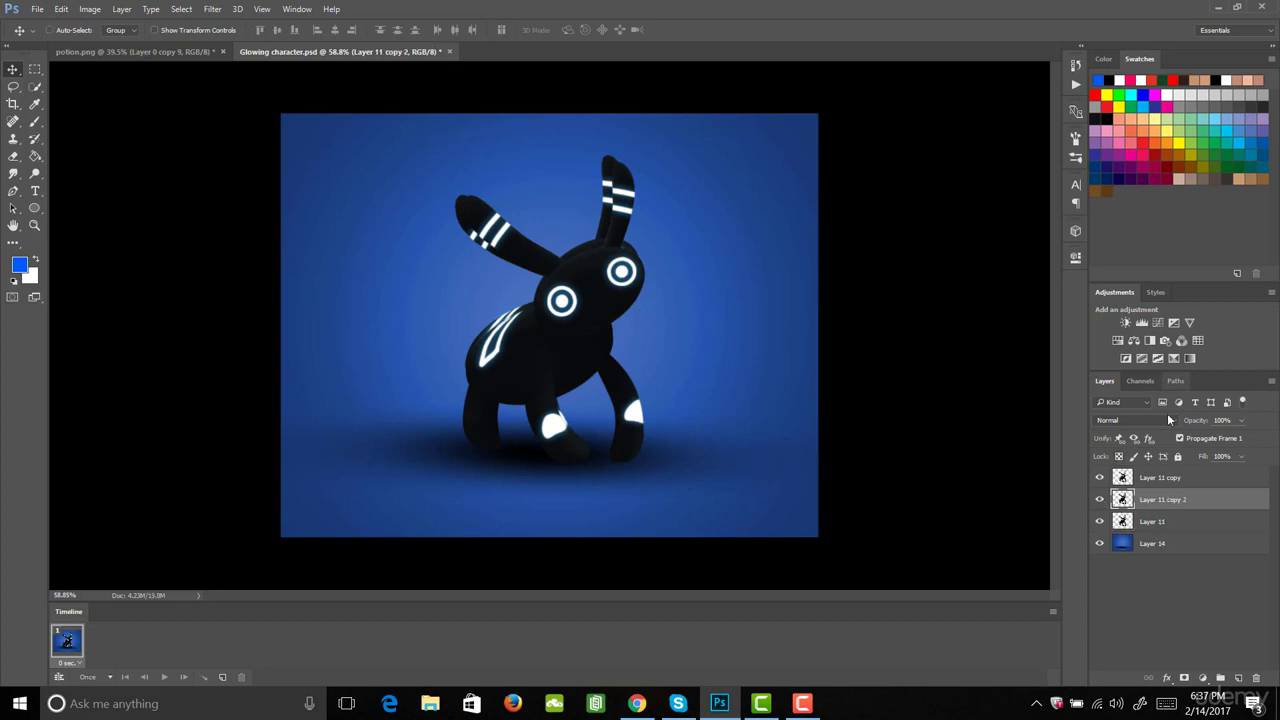
left_click_drag(1150, 476, 1103, 507)
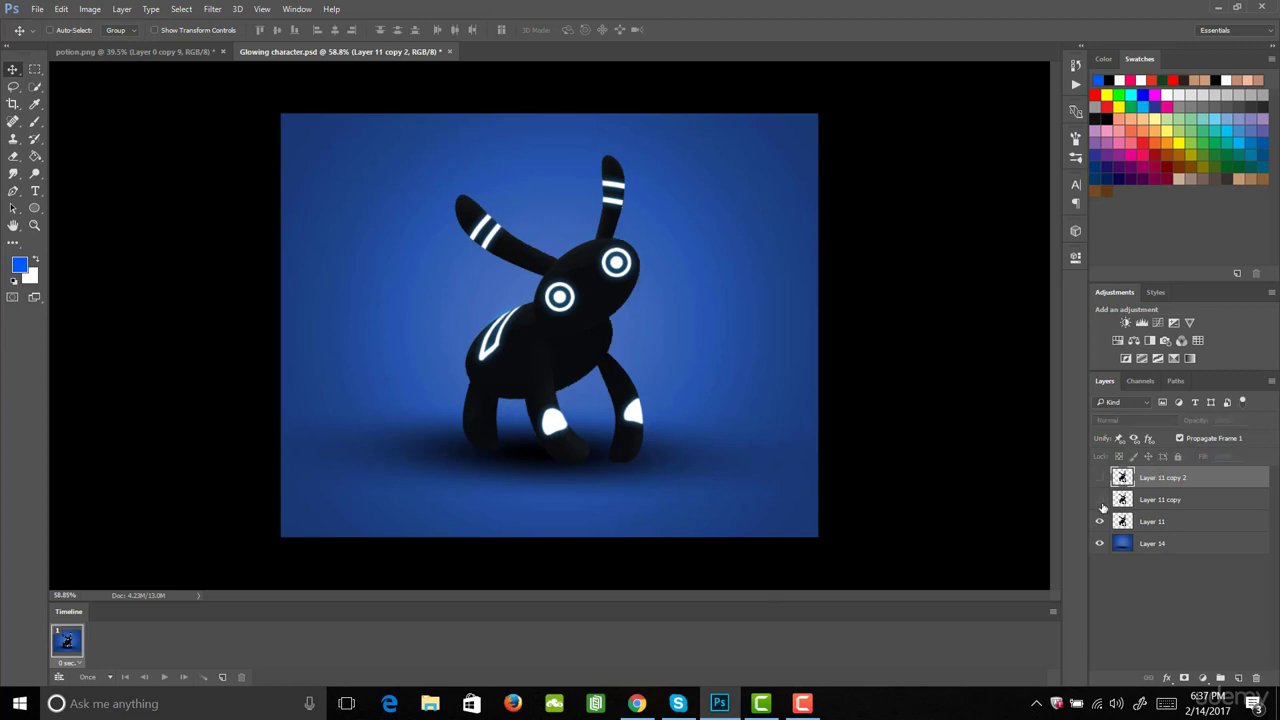
left_click(1100, 499)
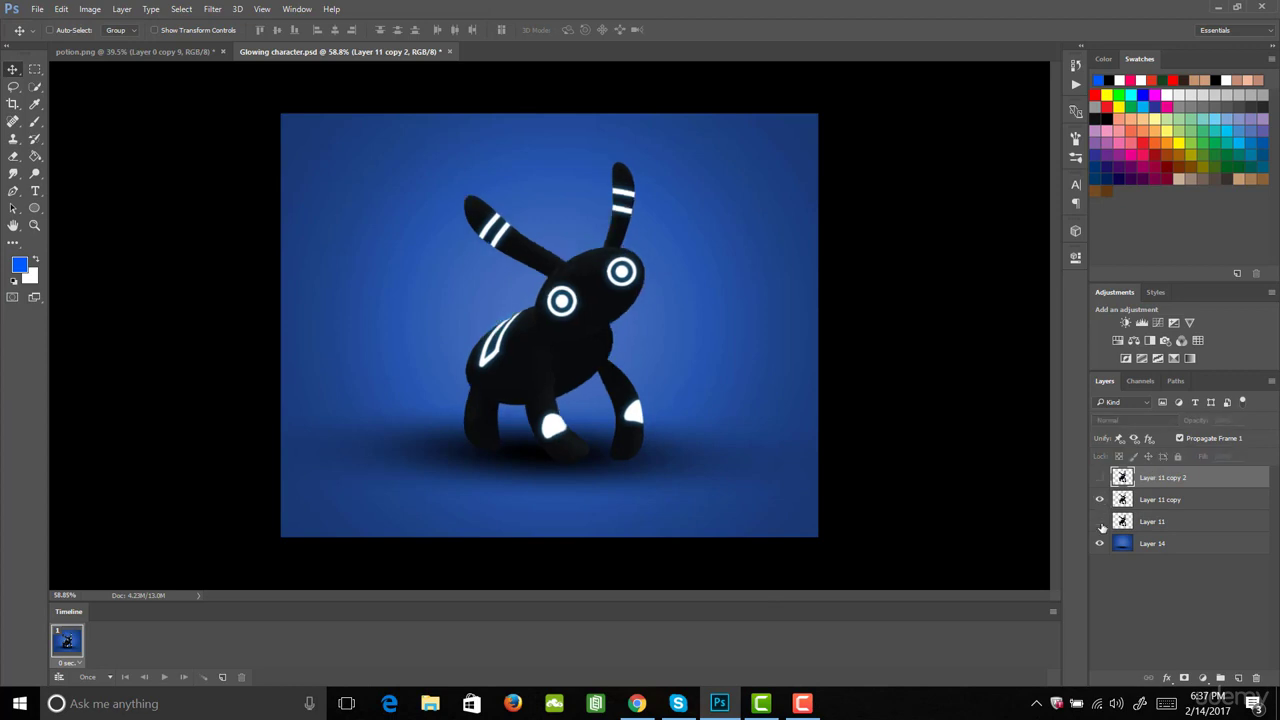
left_click(1100, 521)
left_click(1100, 477)
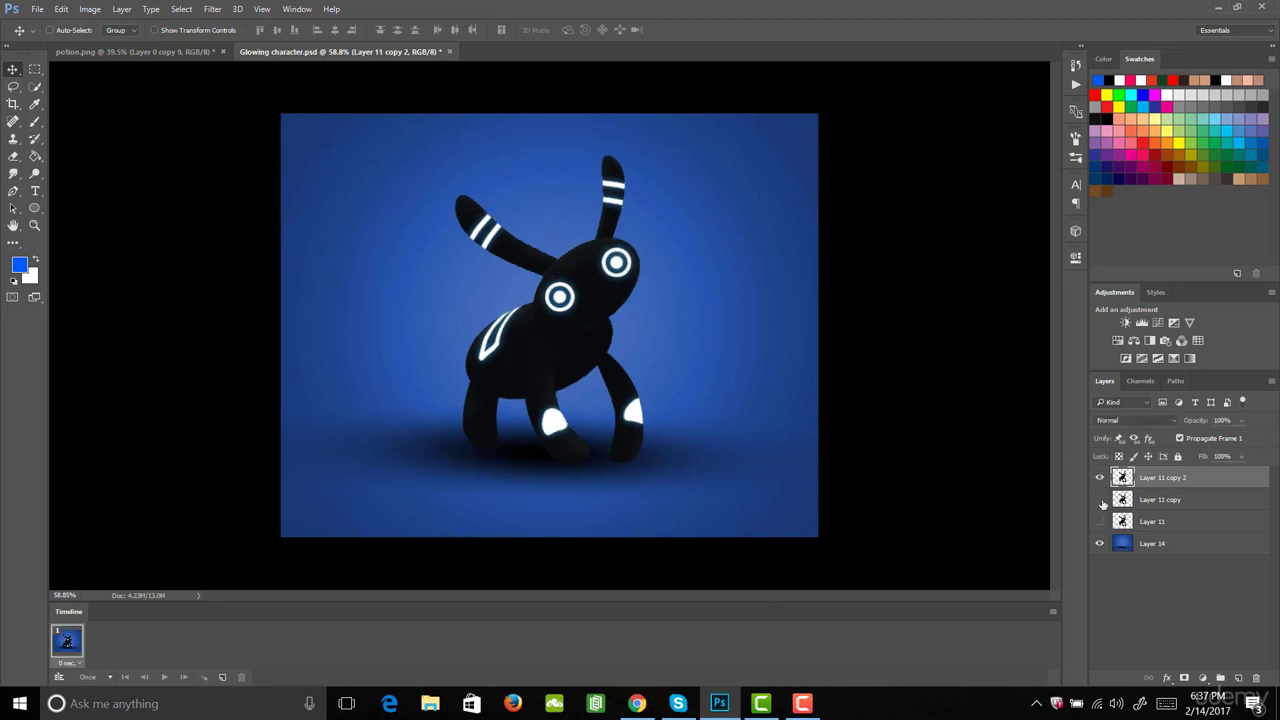
key("ctrl+j")
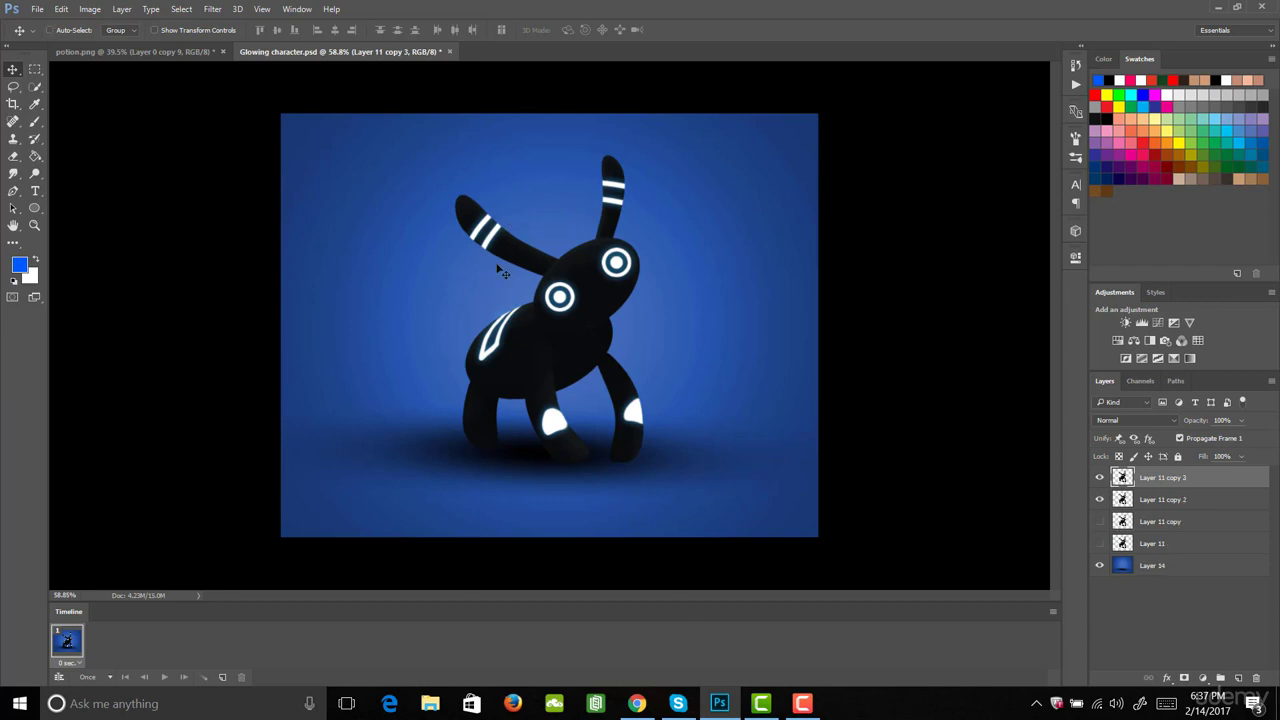
- Start Puppet Warp on Layer 11 copy 3 and pin both ears' tips and bases
left_click(61, 9)
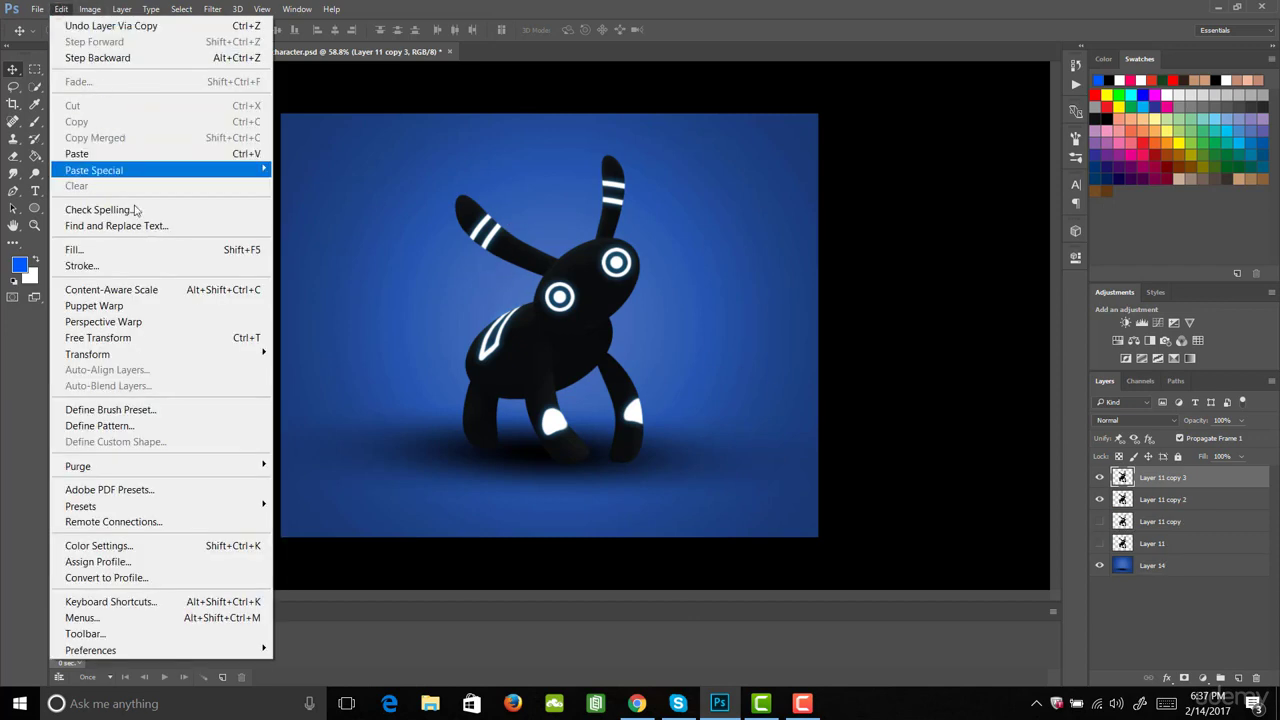
left_click(94, 306)
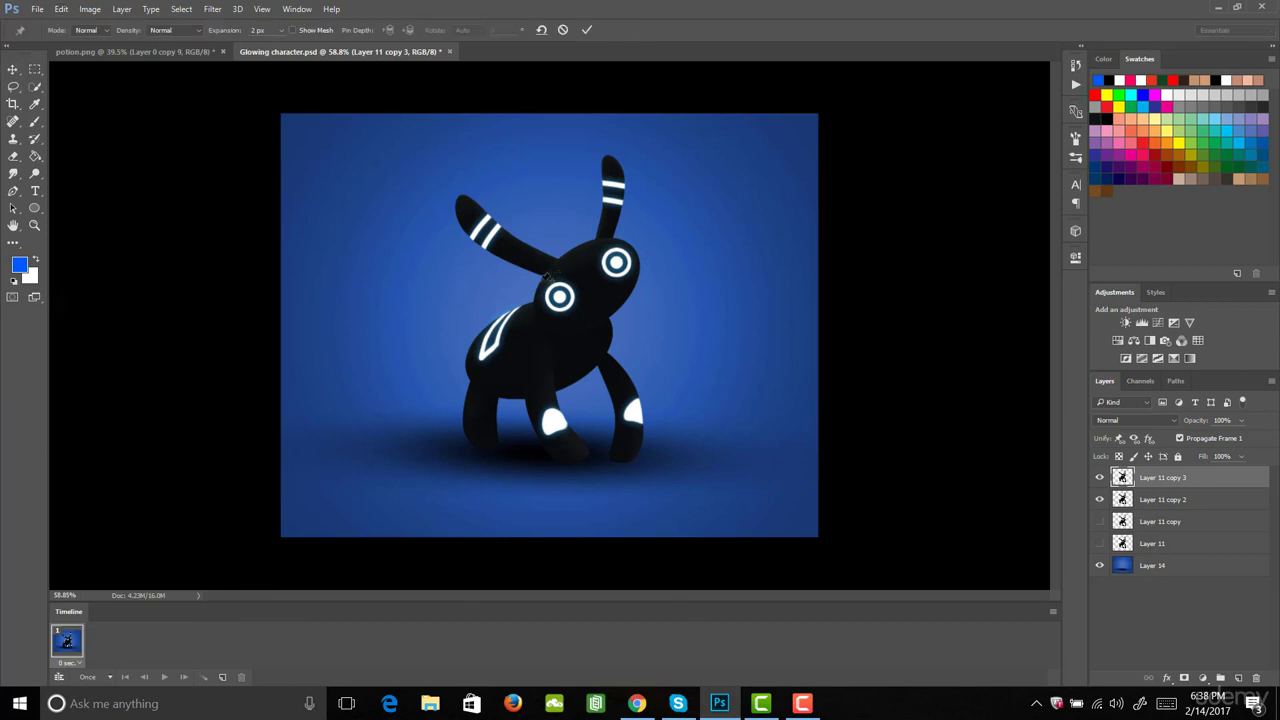
left_click(463, 199)
left_click(550, 263)
left_click(606, 238)
left_click(611, 157)
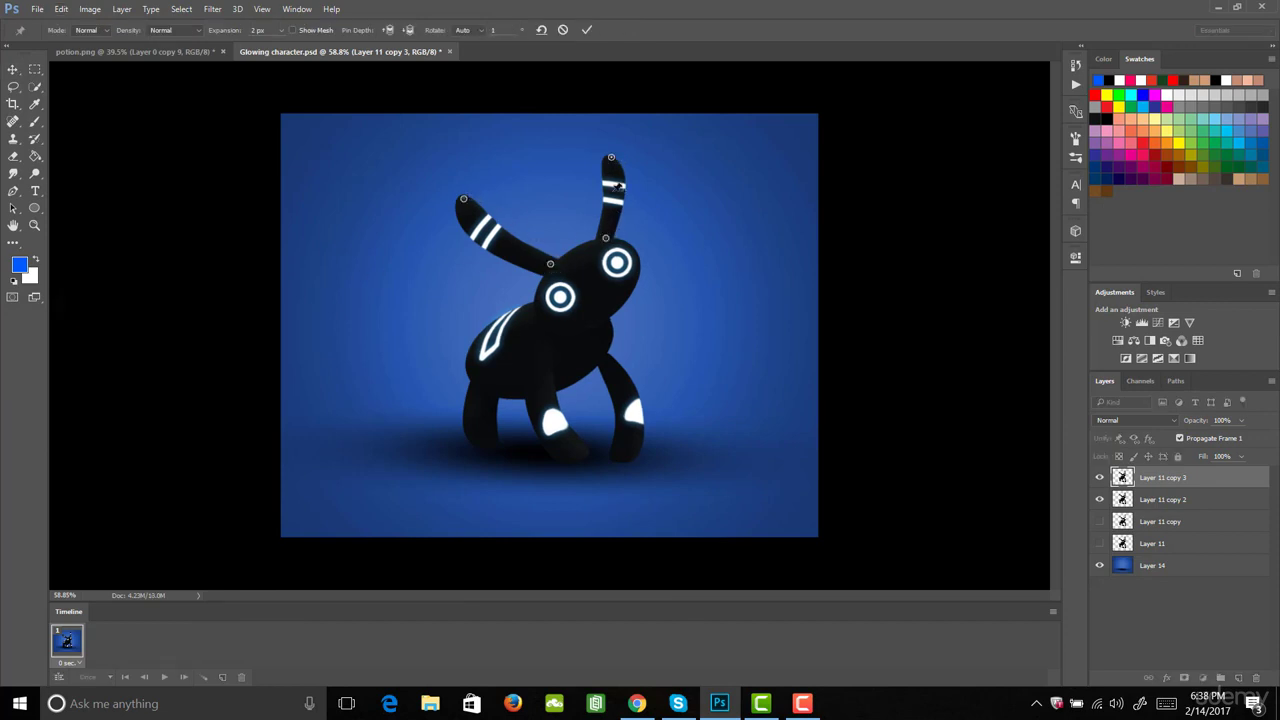
- Pin the chest, body, side stripe, legs and feet
left_click(539, 304)
left_click(632, 250)
left_click(605, 312)
left_click(506, 316)
left_click(467, 361)
left_click(485, 385)
left_click(543, 391)
left_click(602, 358)
left_click(625, 455)
left_click(565, 450)
left_click(481, 434)
left_click(507, 315)
- Bend the ear tips left and down and tilt both ear bases slightly
mouse_move(464, 200)
left_mouse_down()
mouse_move(473, 189)
mouse_move(455, 212)
left_mouse_up()
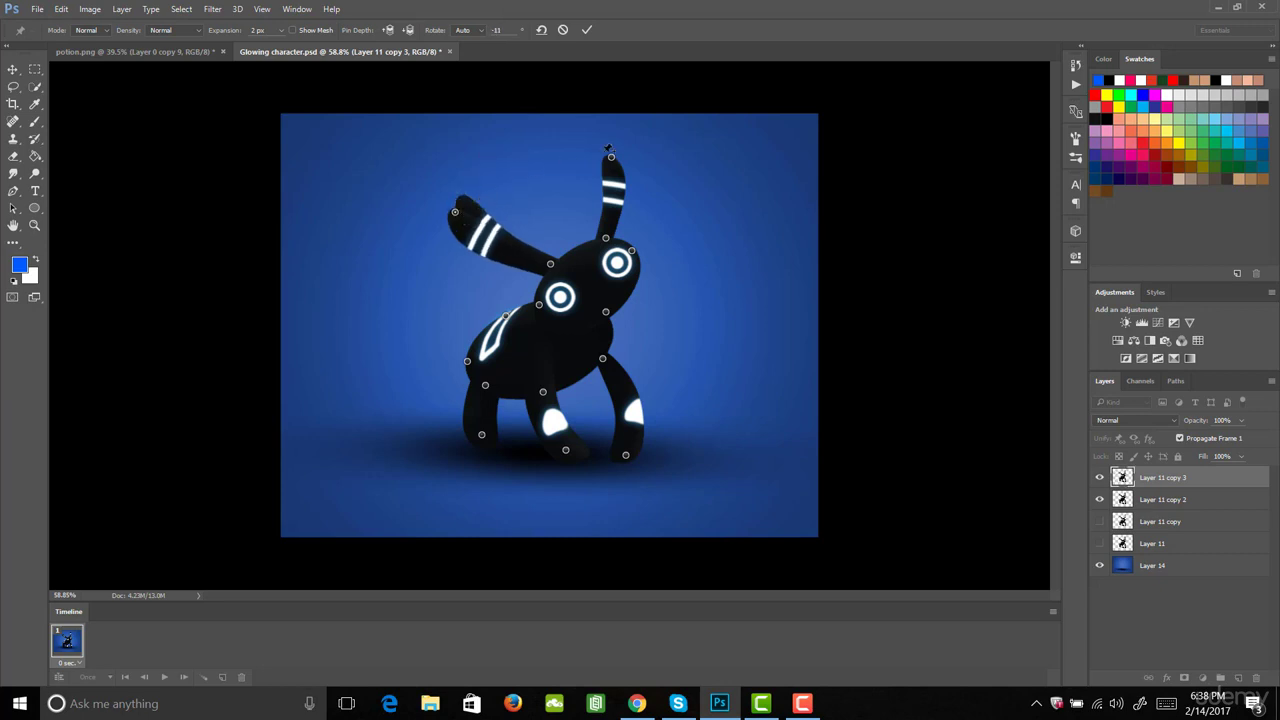
left_click_drag(612, 160, 592, 161)
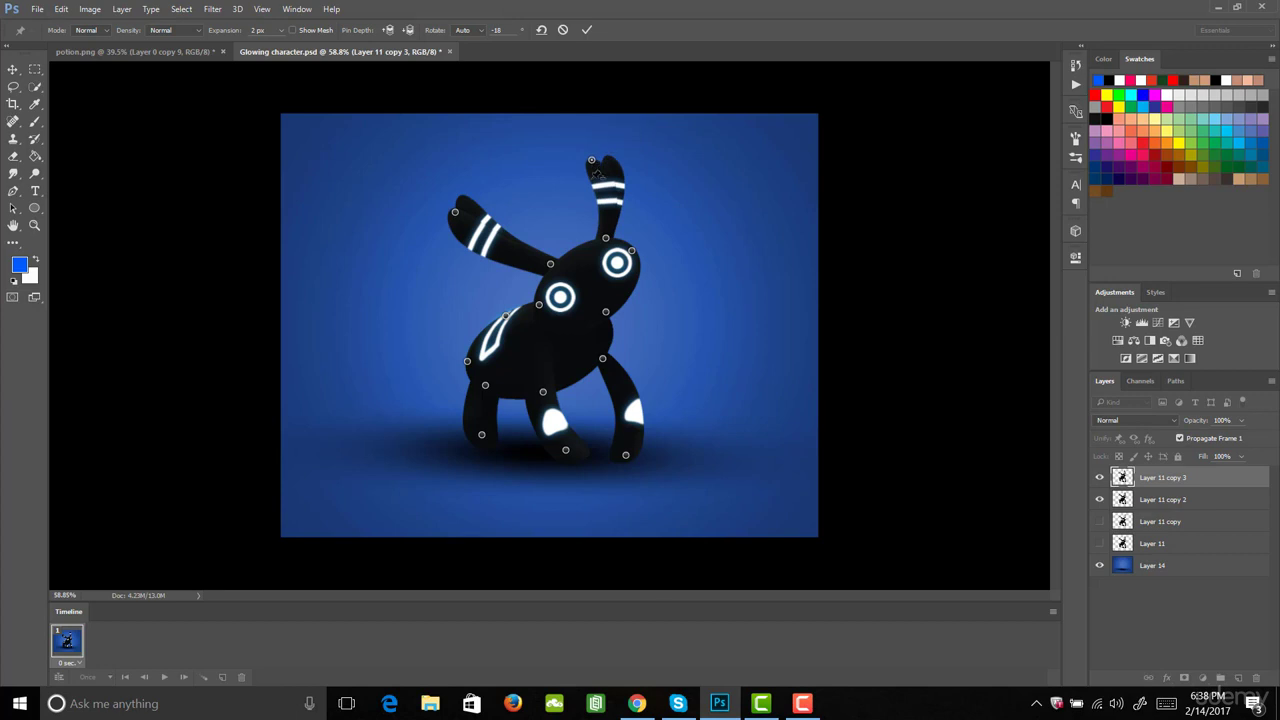
left_click_drag(556, 267, 546, 271)
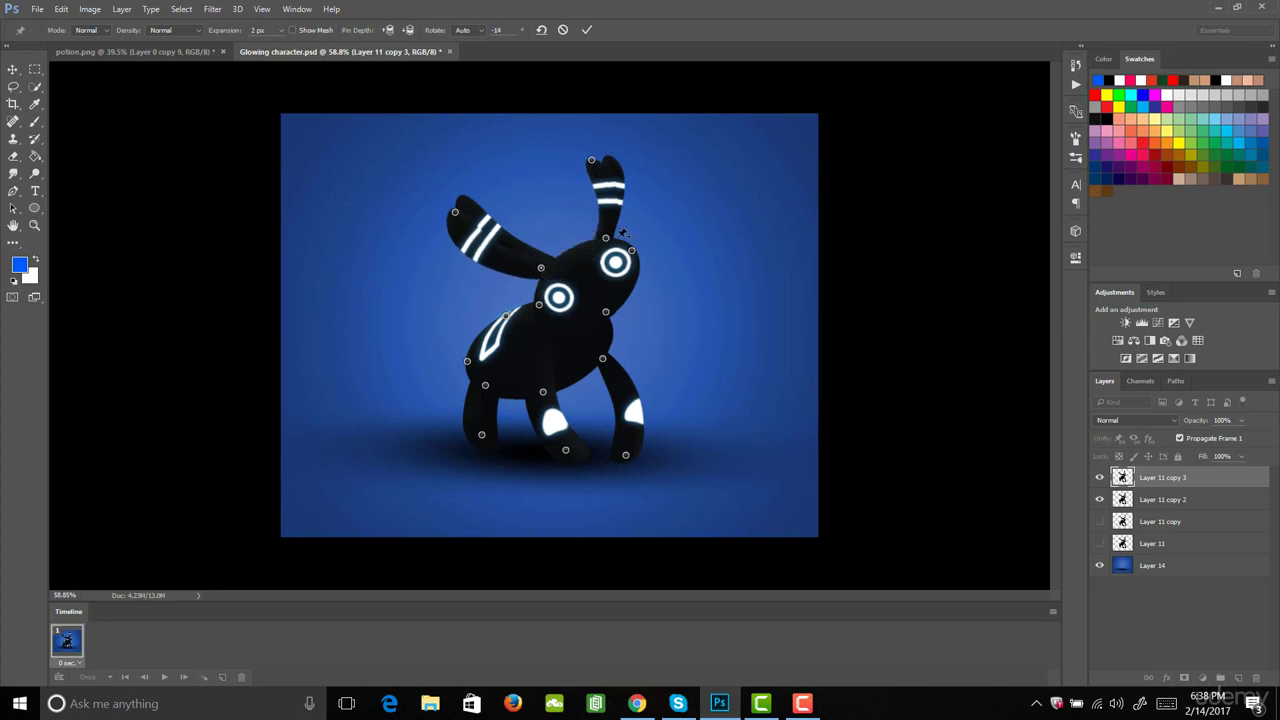
left_click_drag(607, 241, 598, 242)
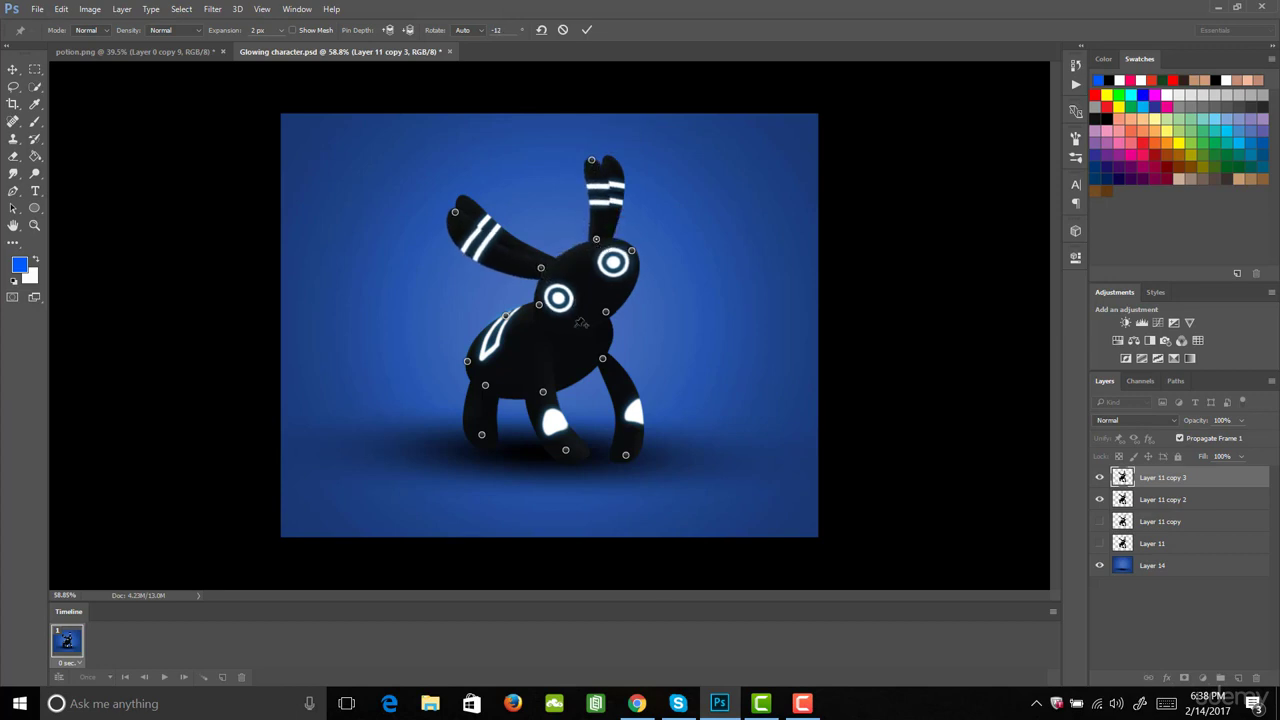
left_click(632, 251)
right_click(632, 251)
key("Escape")
right_click(628, 256)
key("Escape")
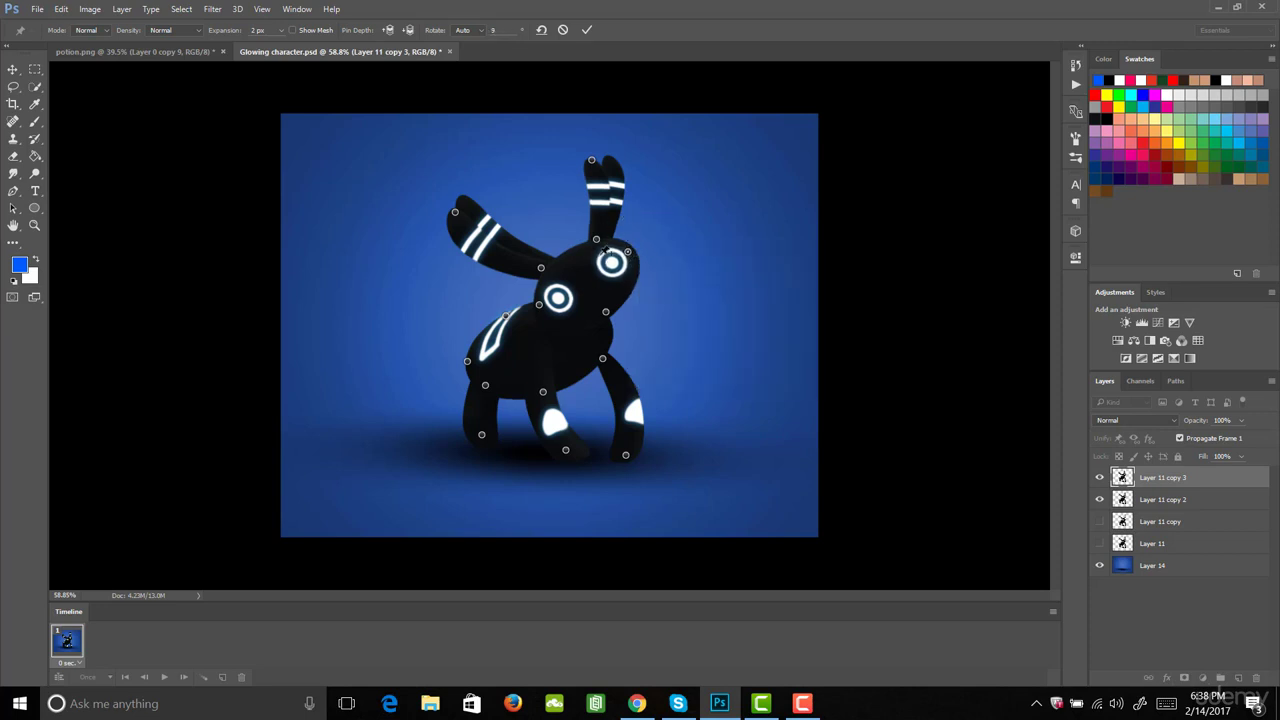
- Stretch both legs downward and commit the warp
left_click_drag(482, 435, 486, 452)
left_click_drag(570, 455, 632, 472)
key("Return")
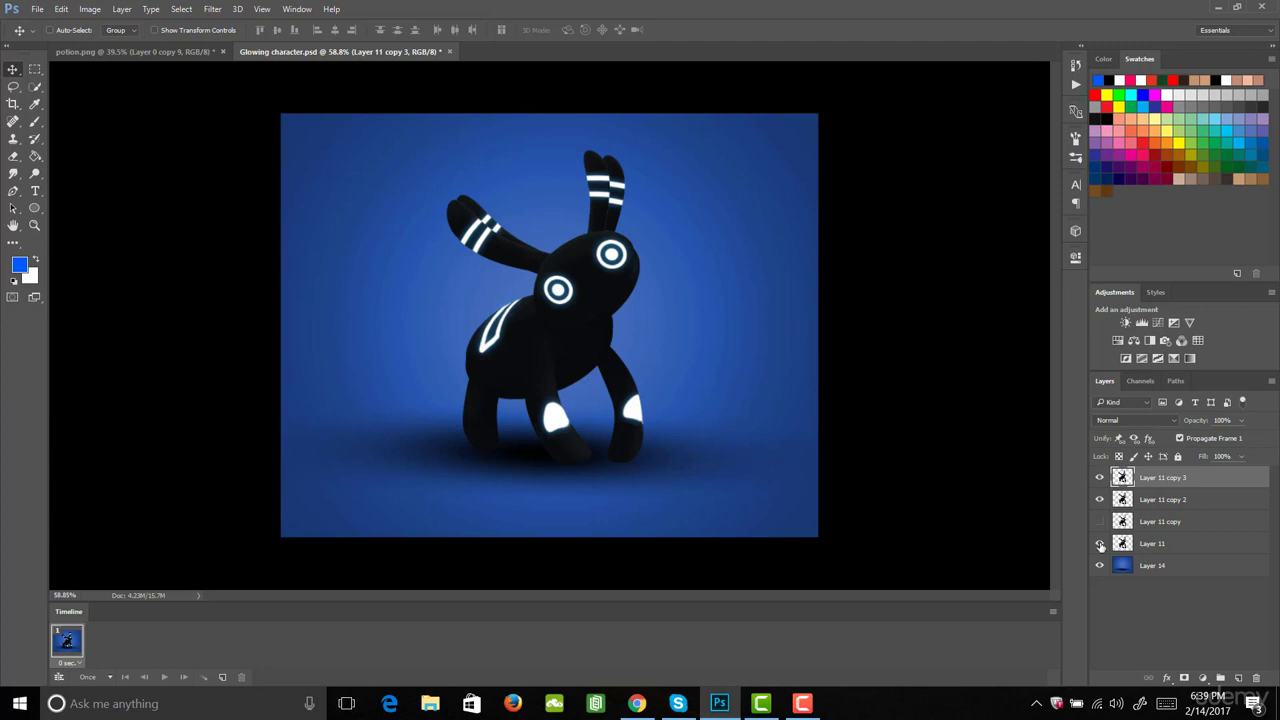
- Hide Layer 11 copy 2 and copy 3, and duplicate the frame to make four frames
left_click_drag(1100, 499, 1101, 478)
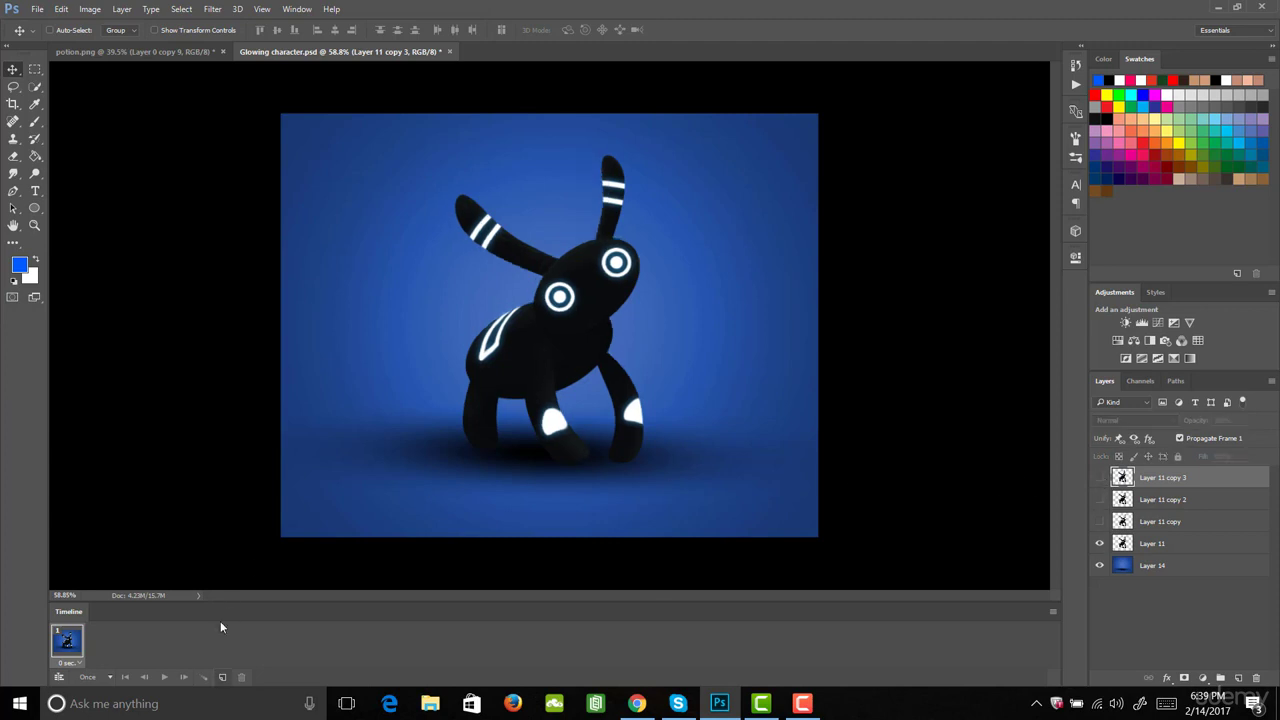
left_click(223, 677)
left_click(223, 677)
left_click(223, 677)
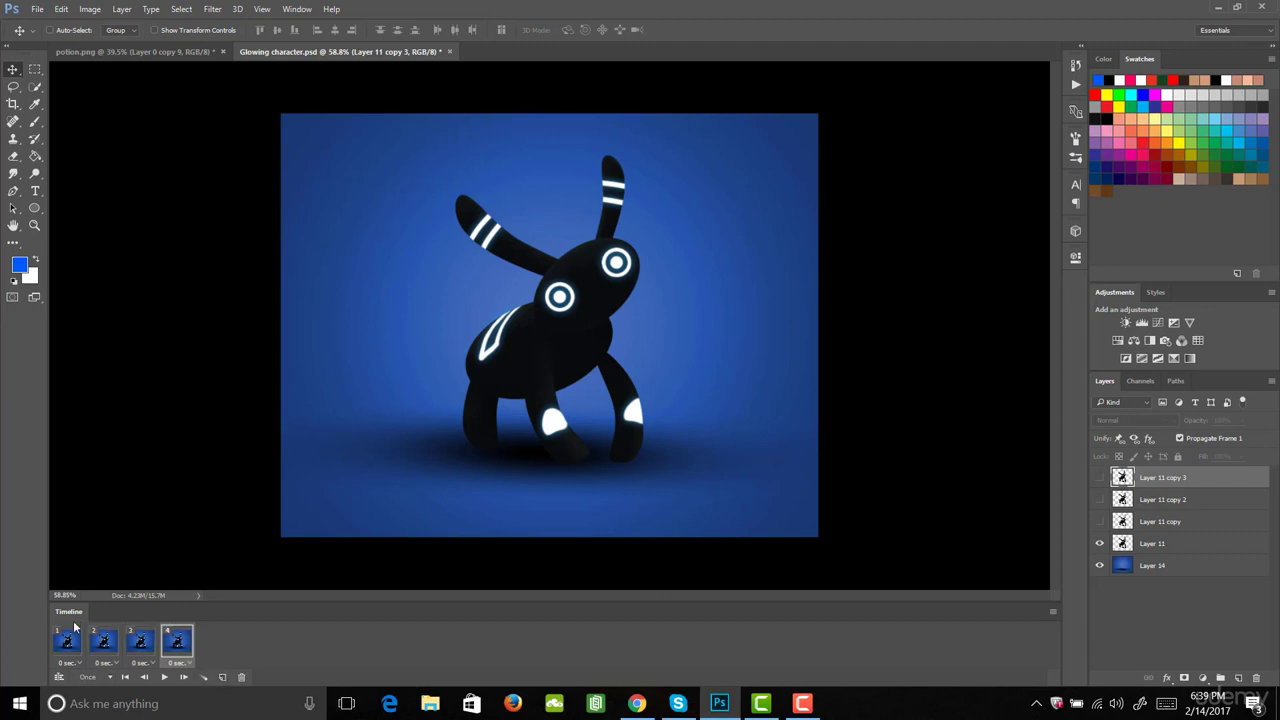
- Show Layer 11 copy, copy 2 and copy 3 in frames 2, 3 and 4, hiding Layer 11
left_click(104, 640)
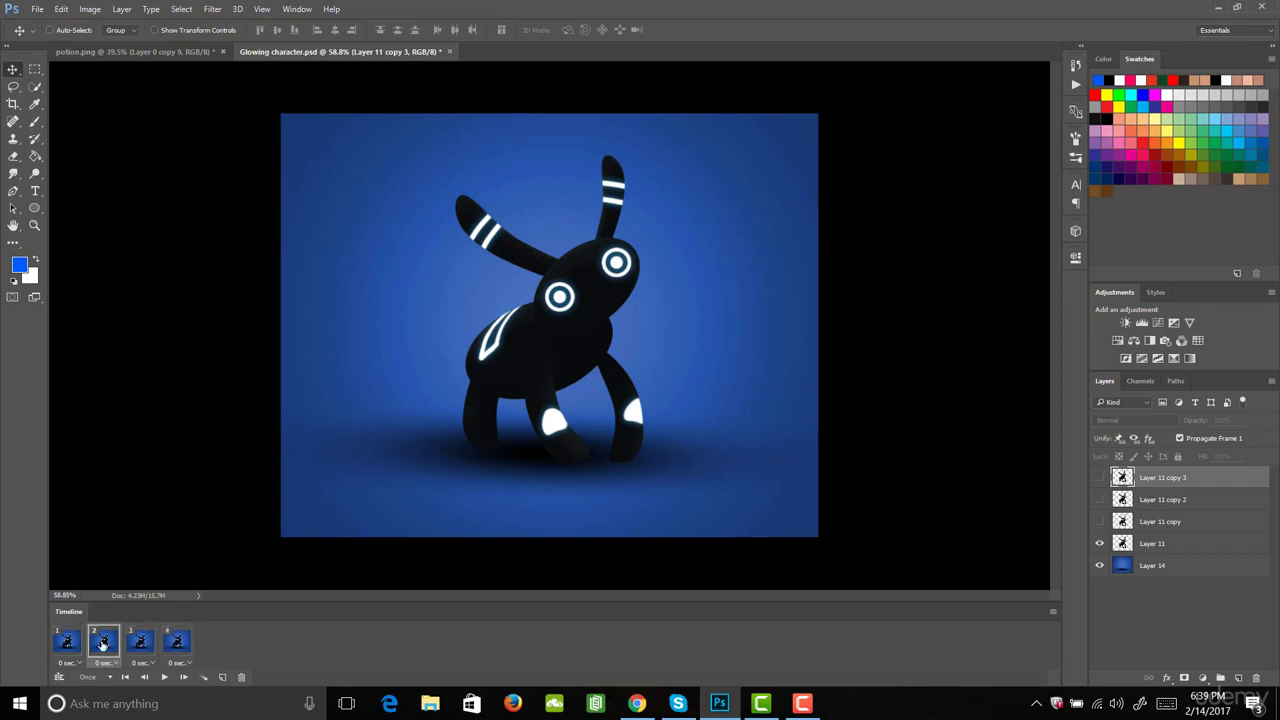
left_click(1099, 543)
left_click(1100, 521)
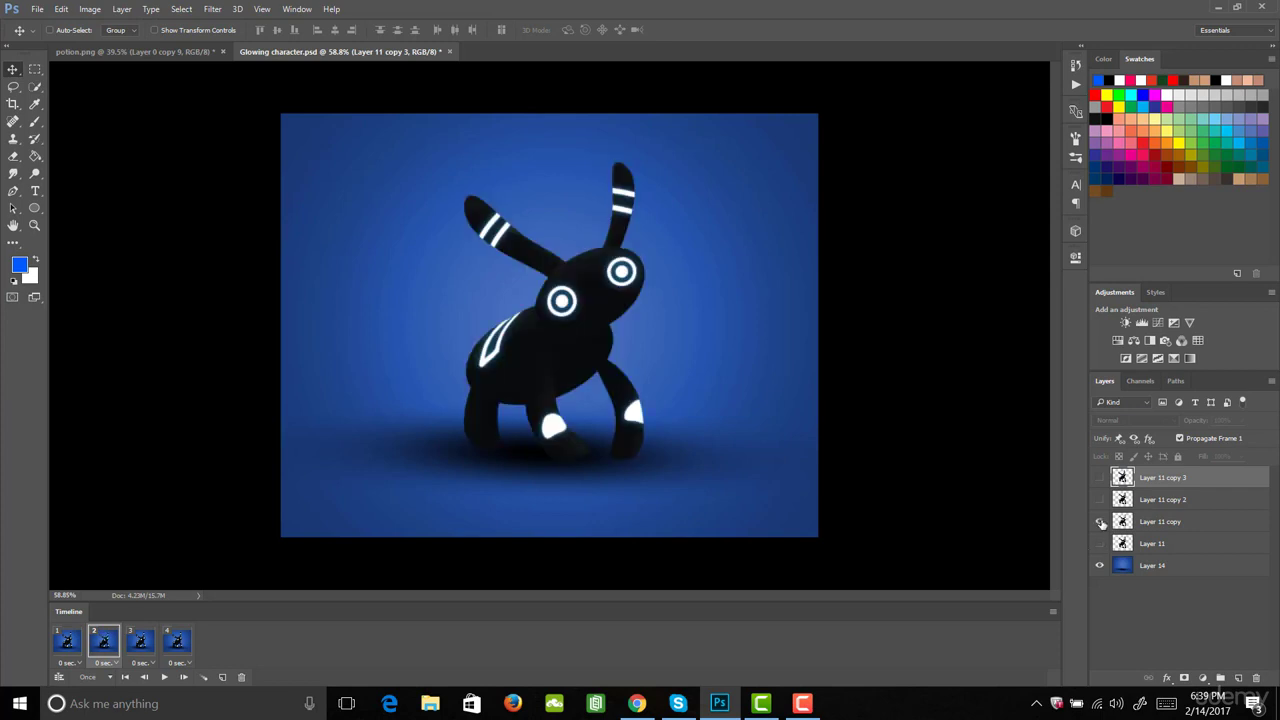
left_click(141, 640)
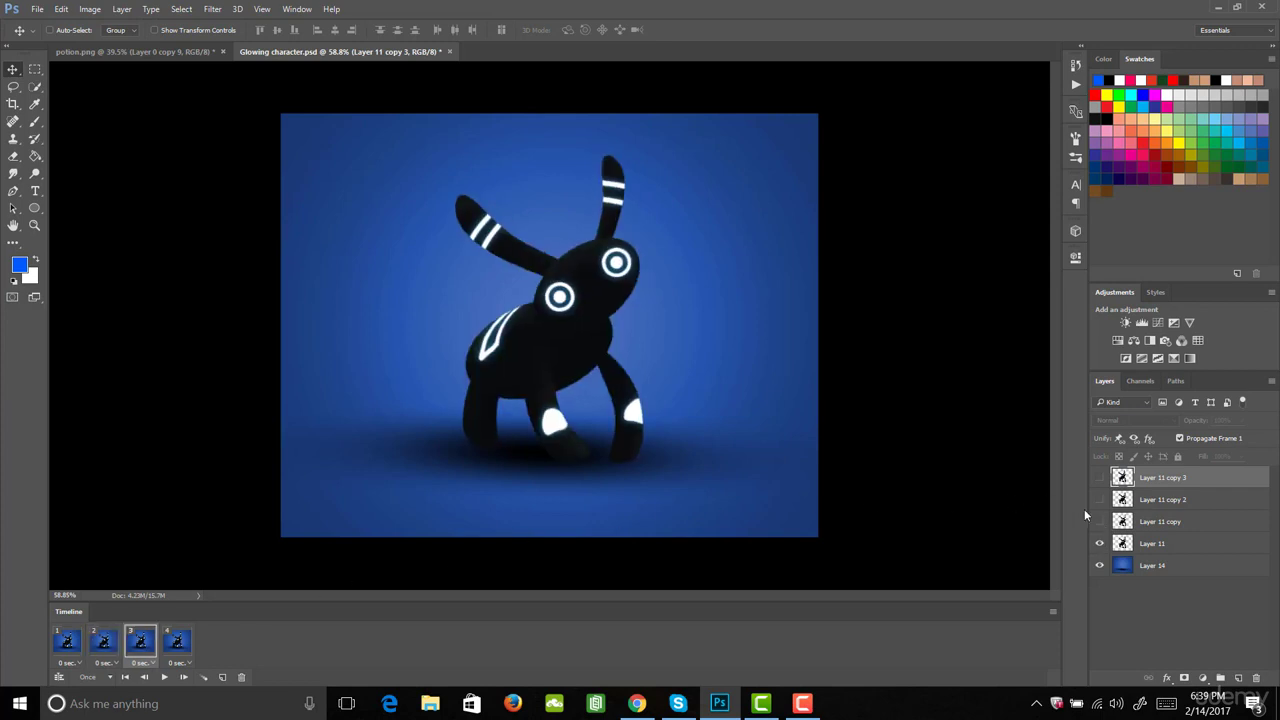
left_click(1099, 543)
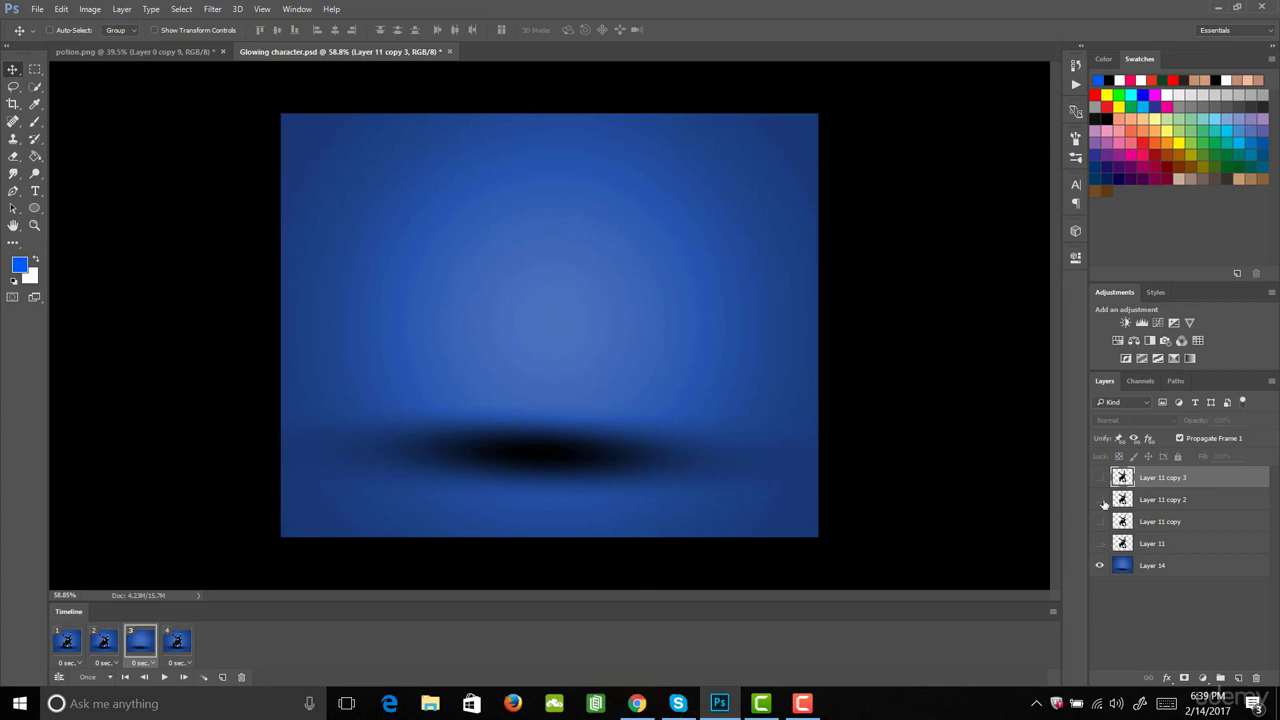
left_click(1100, 499)
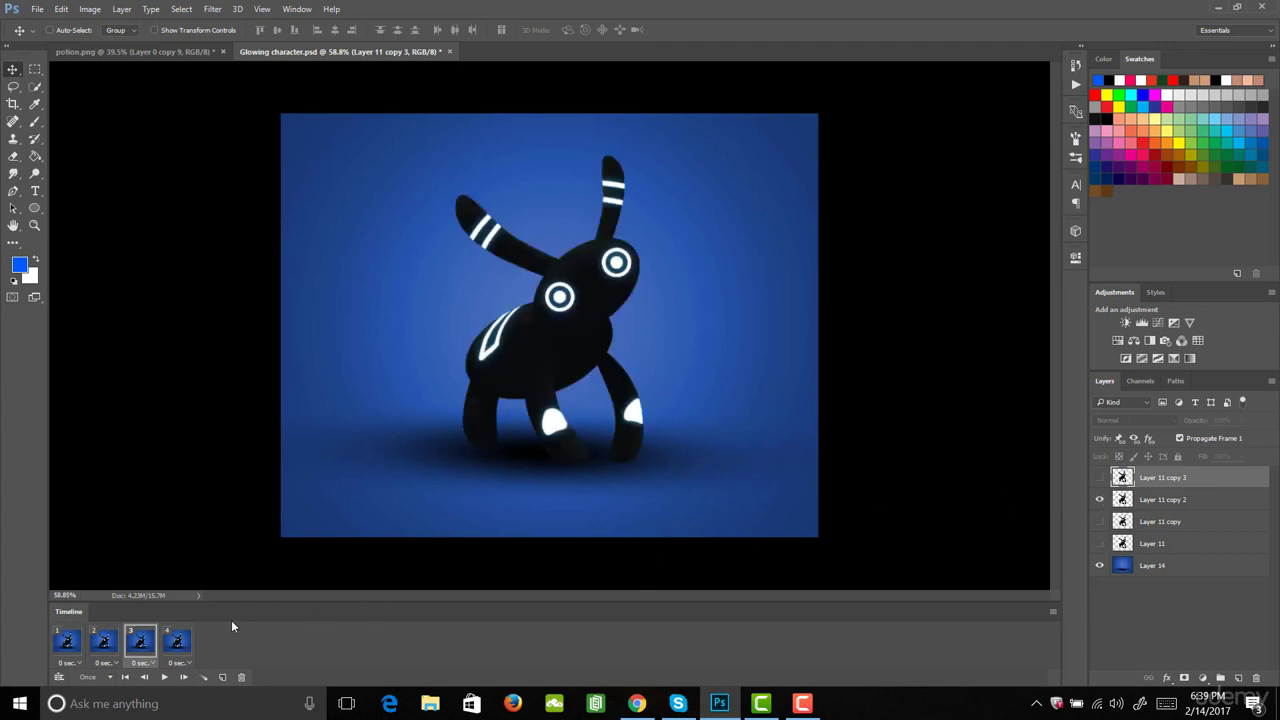
left_click(178, 641)
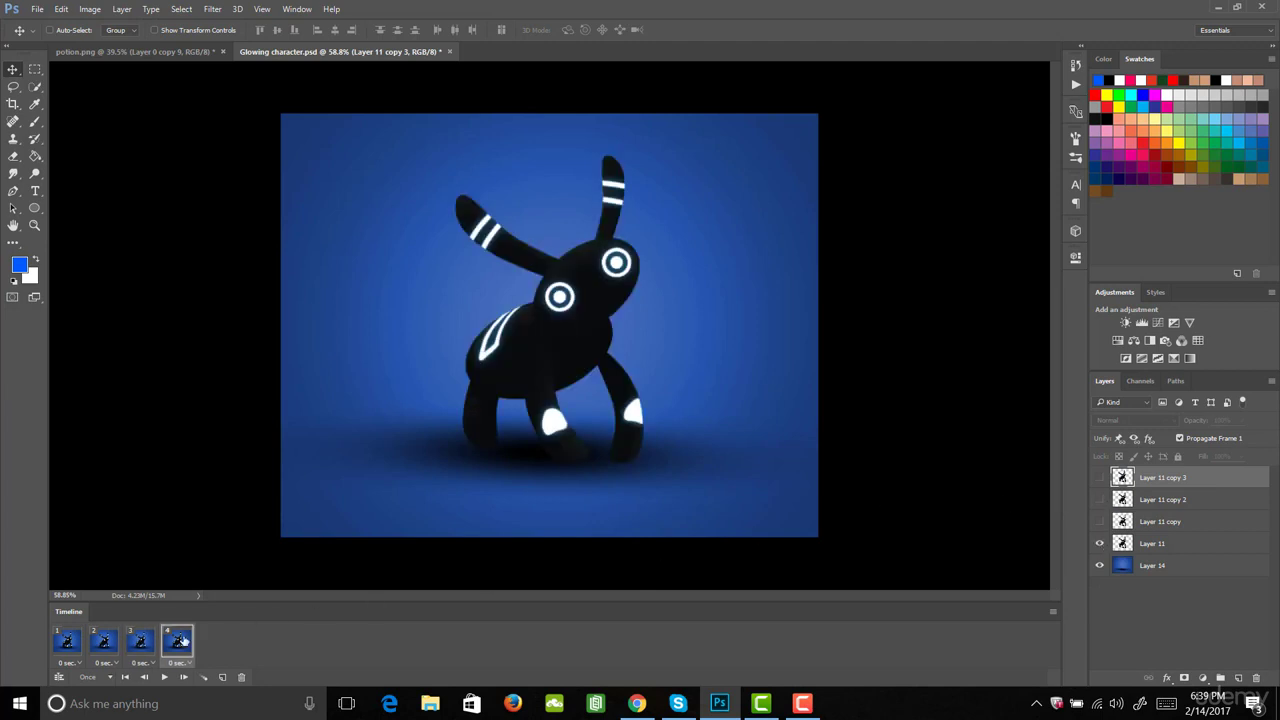
left_click(1100, 543)
left_click(1100, 477)
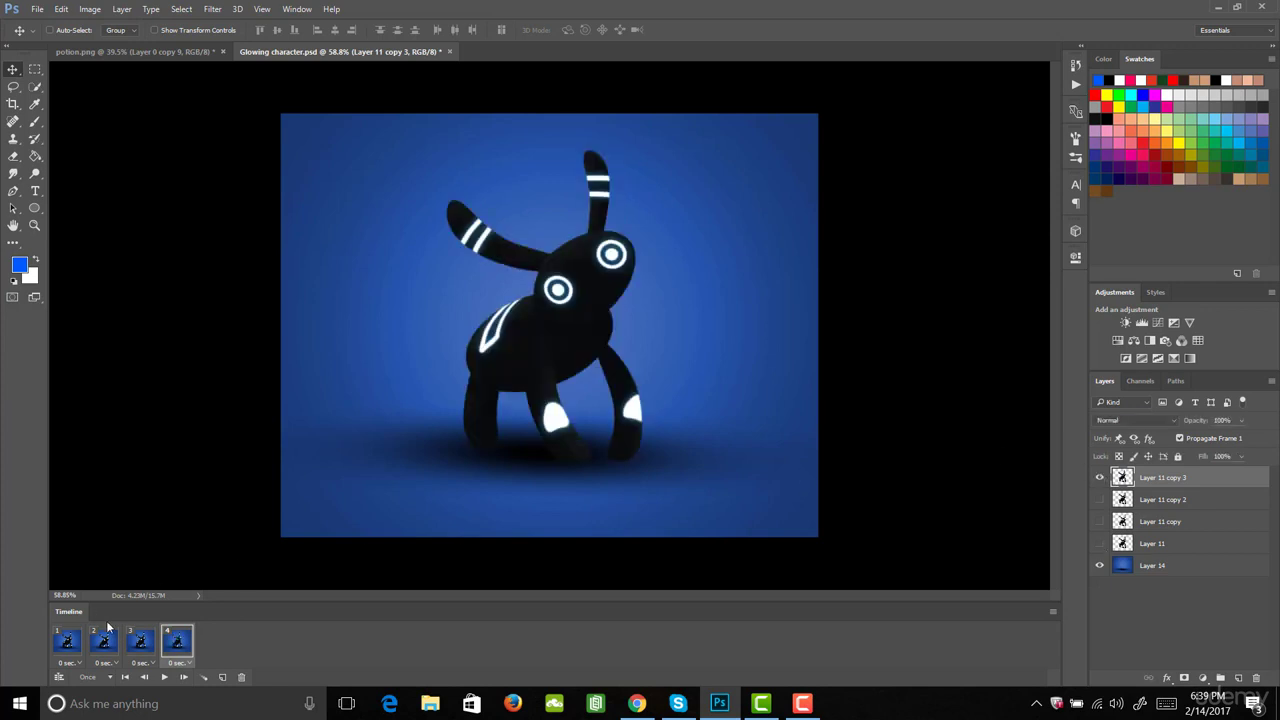
- Step through all four frames to check the poses, ending on frame 1
left_click(68, 641)
left_click(104, 642)
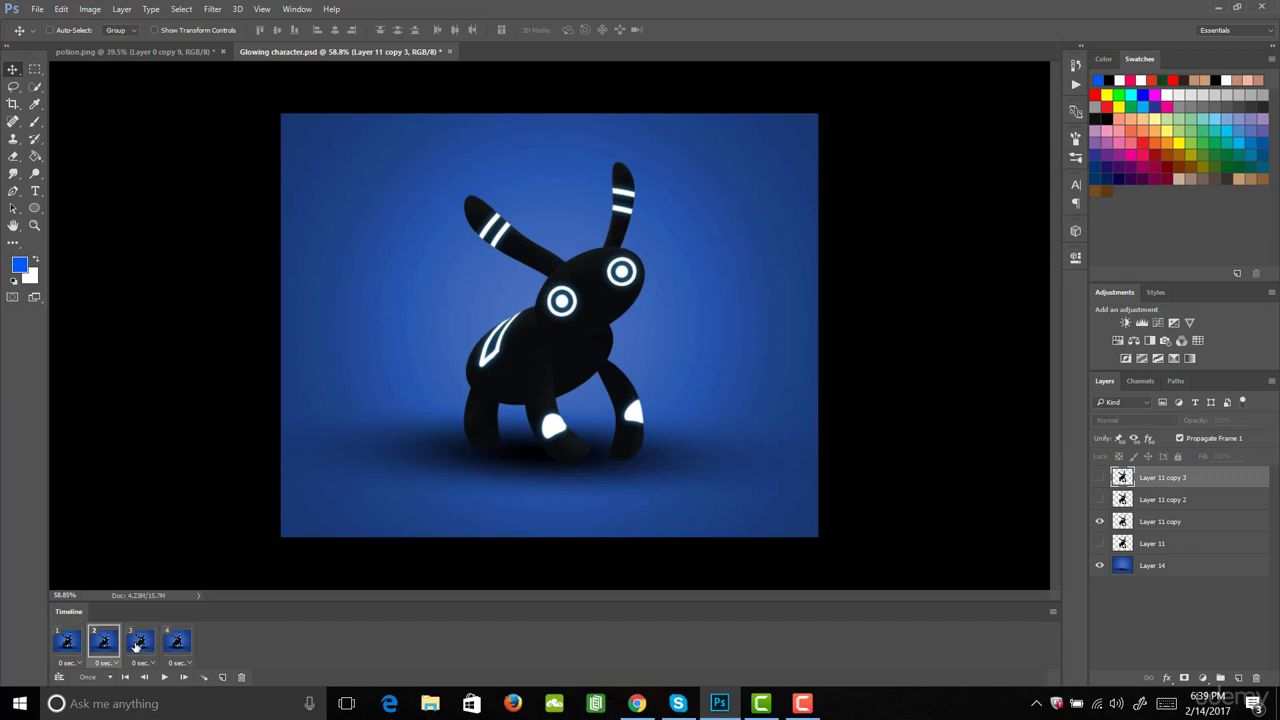
left_click(140, 643)
left_click(177, 643)
left_click(145, 647)
left_click(106, 645)
left_click(82, 646)
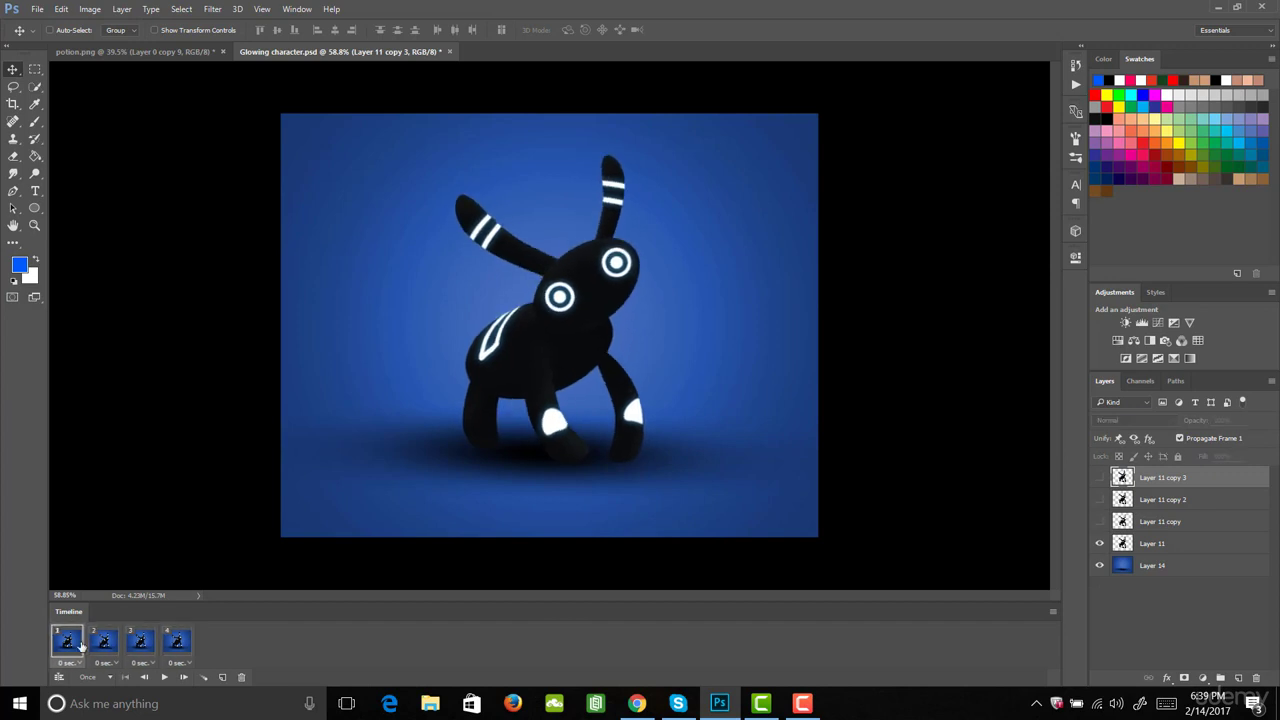
- Set looping to Forever, give all four frames a 0.1-second delay, and play the animation
left_click(111, 678)
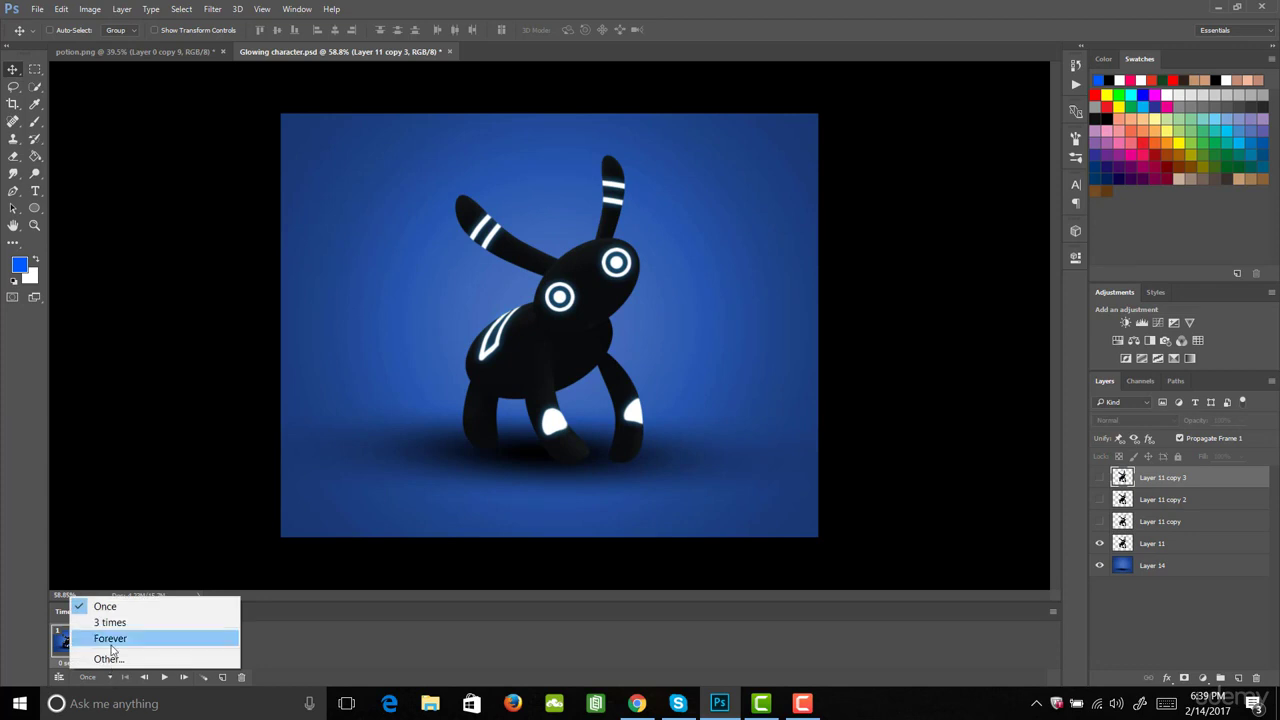
left_click(110, 639)
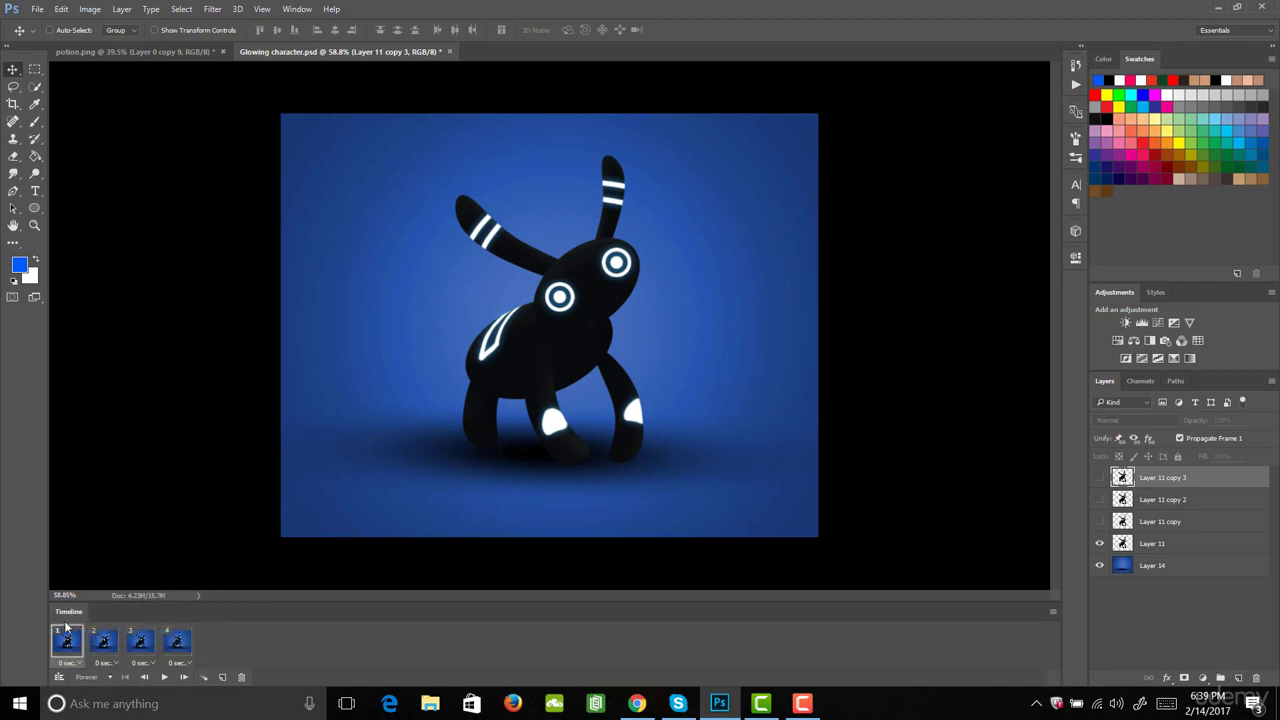
left_click(178, 645, "shift")
left_click(82, 663)
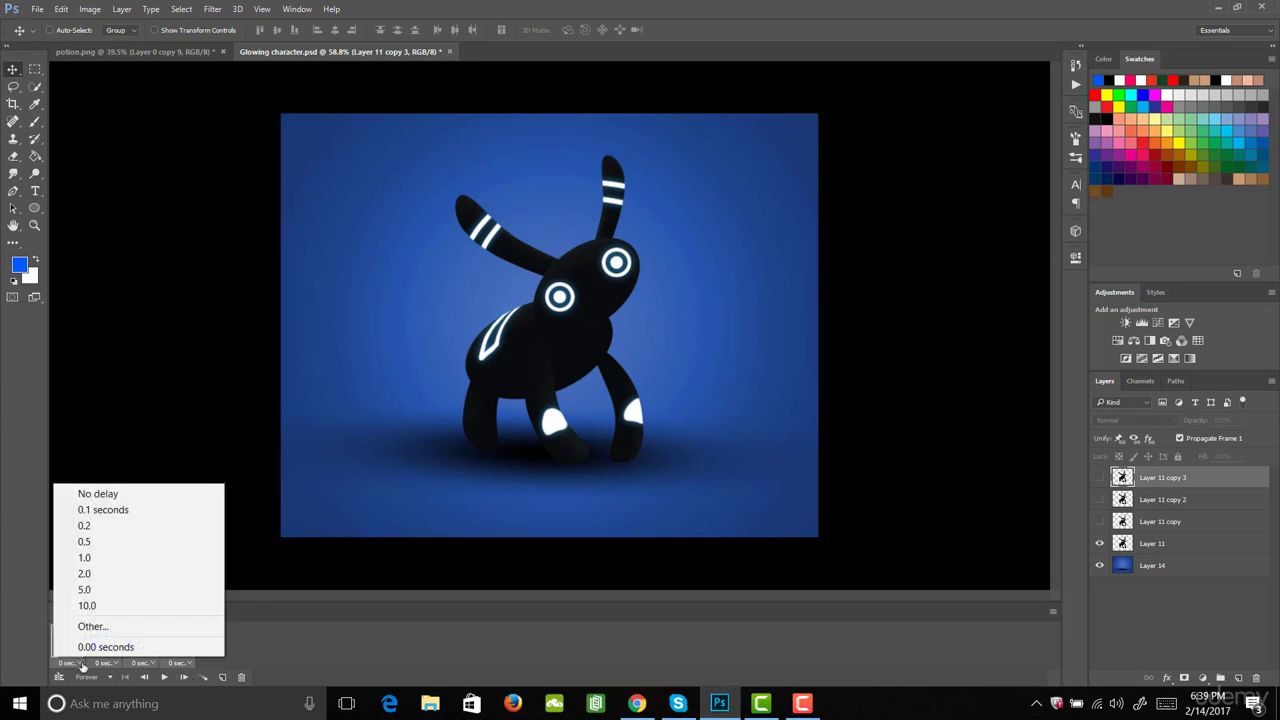
left_click(110, 510)
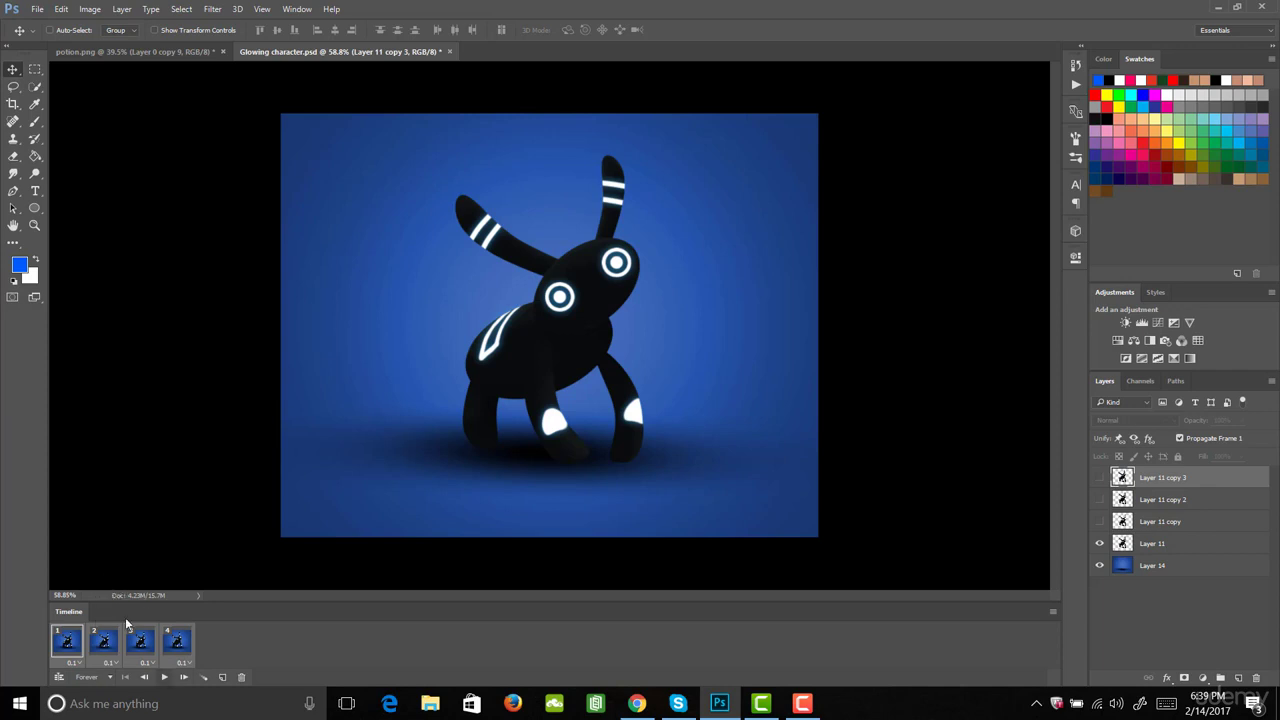
left_click(164, 677)
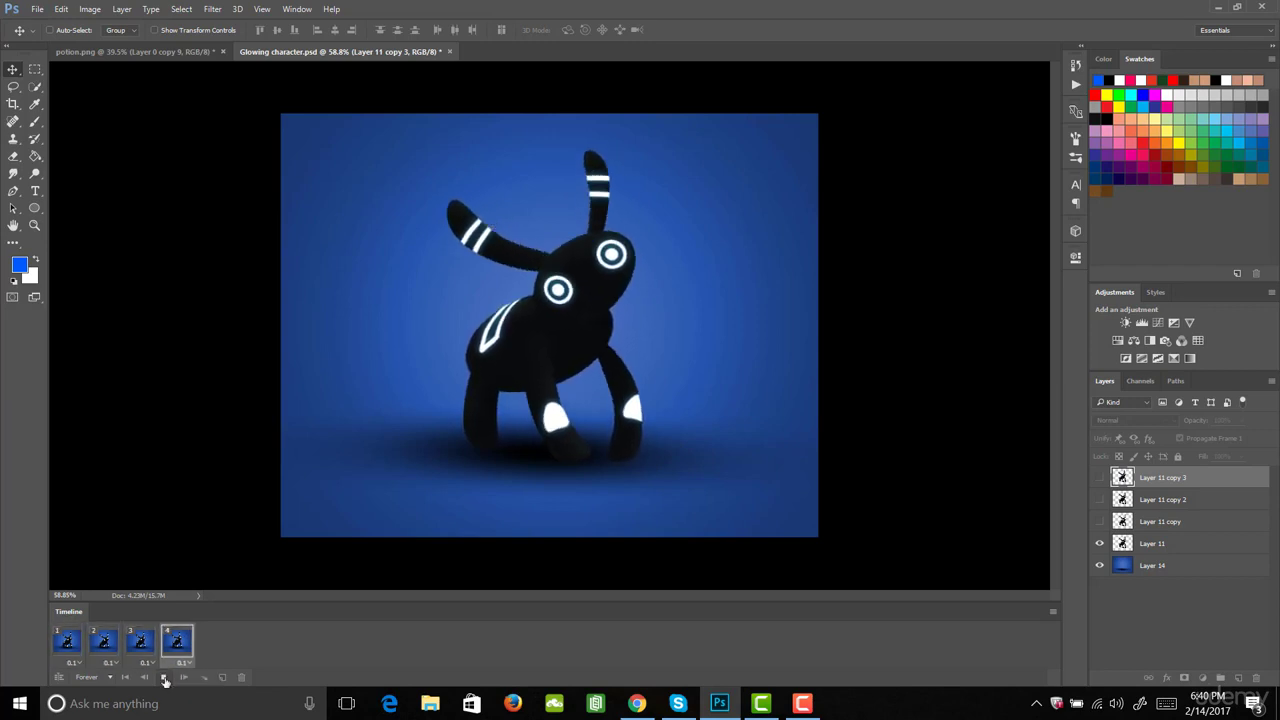
left_click(165, 678)
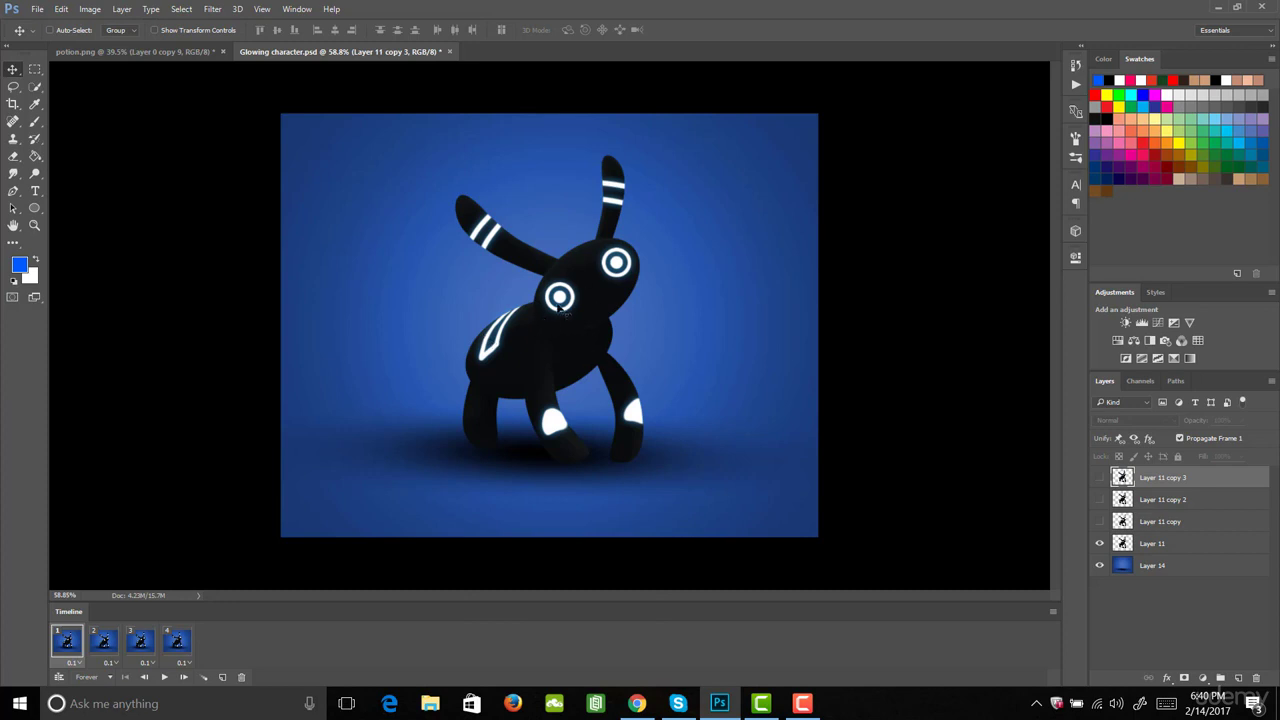
left_click(164, 677)
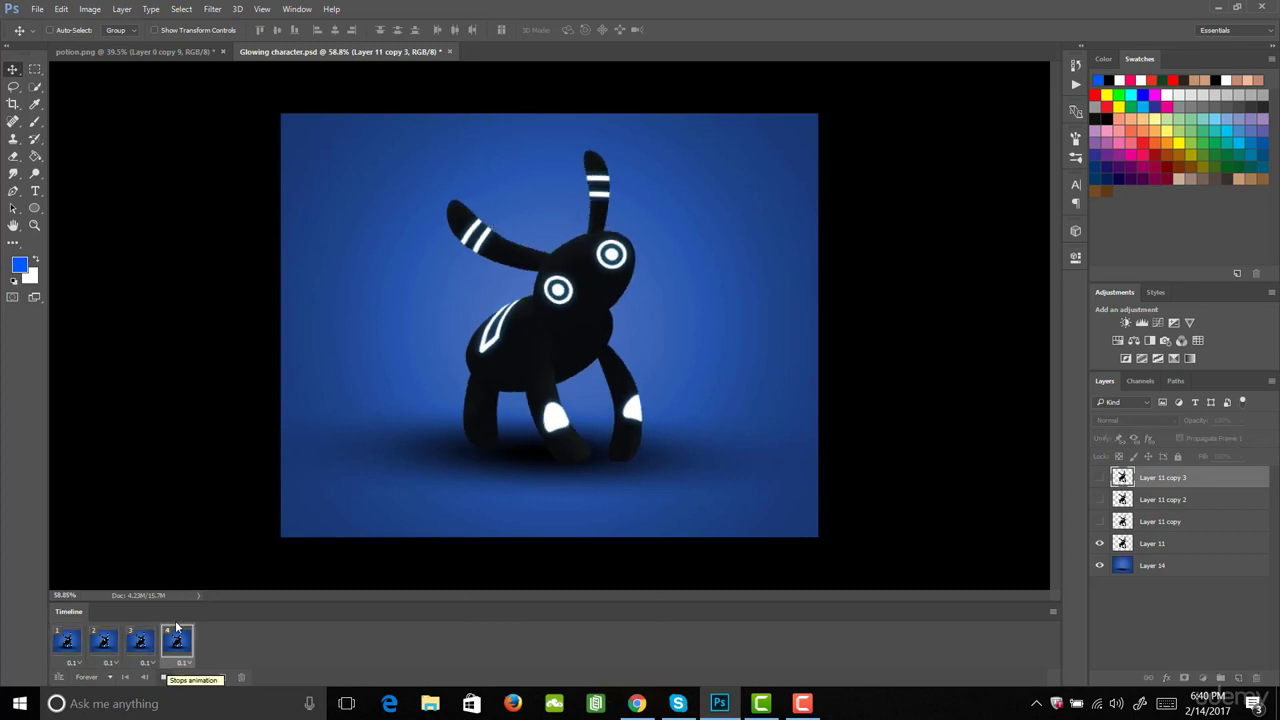